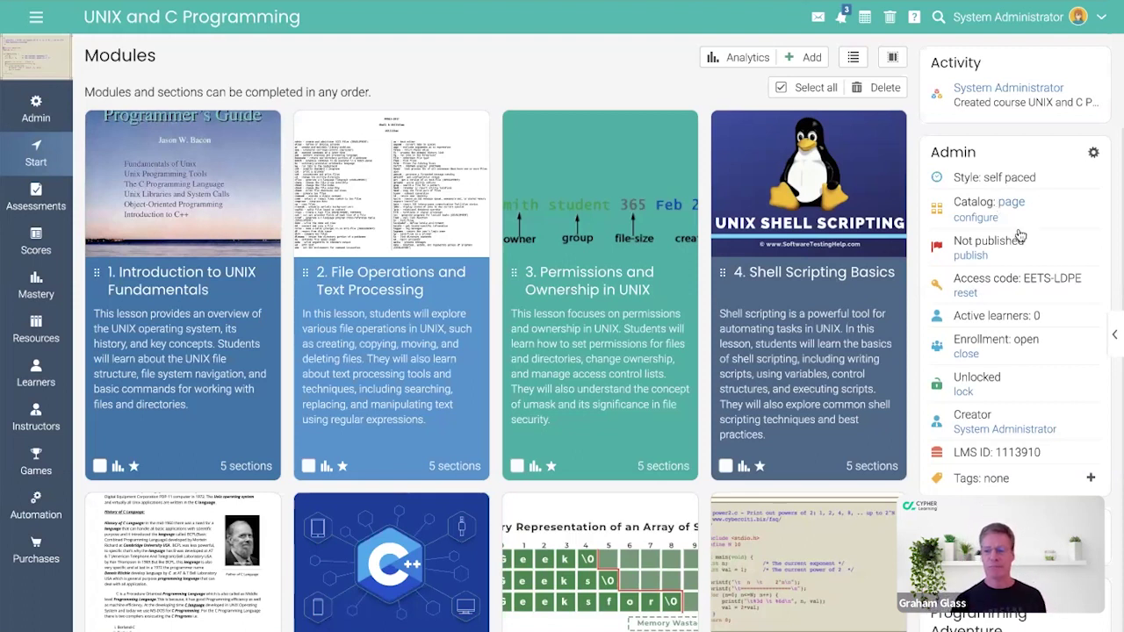
- Open the Copilot side panel listing AI creation options beside the course modules
{"action": "left_click", "coordinate": [1115, 334]}
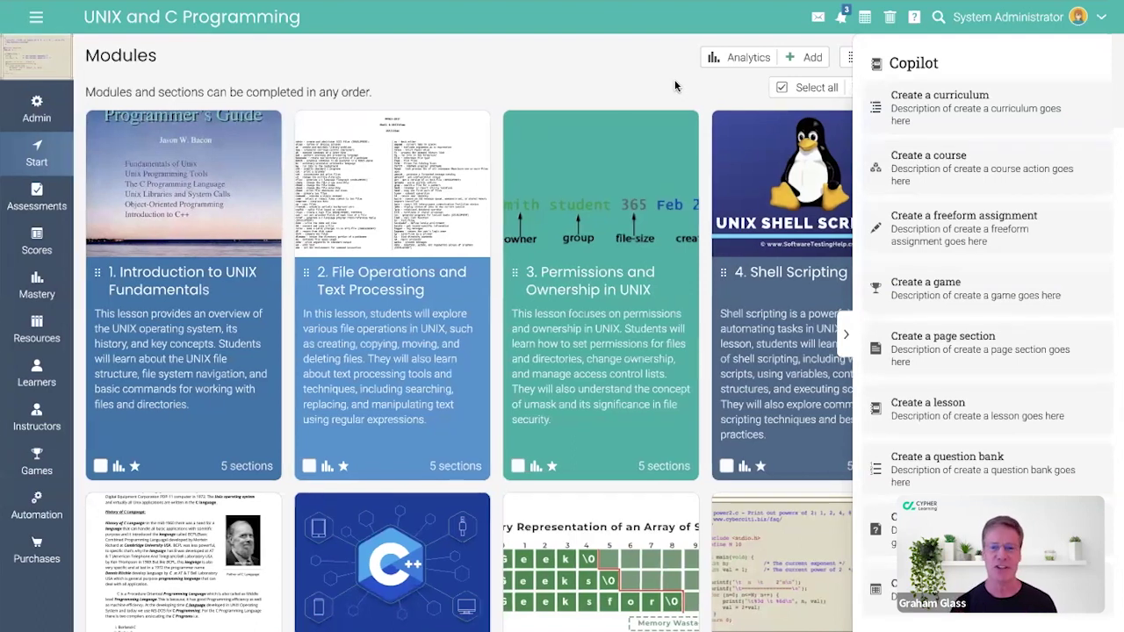
- Close Copilot and review the UNIX and C Programming competencies and their module and assessment coverage on Mastery
{"action": "left_click", "coordinate": [847, 338]}
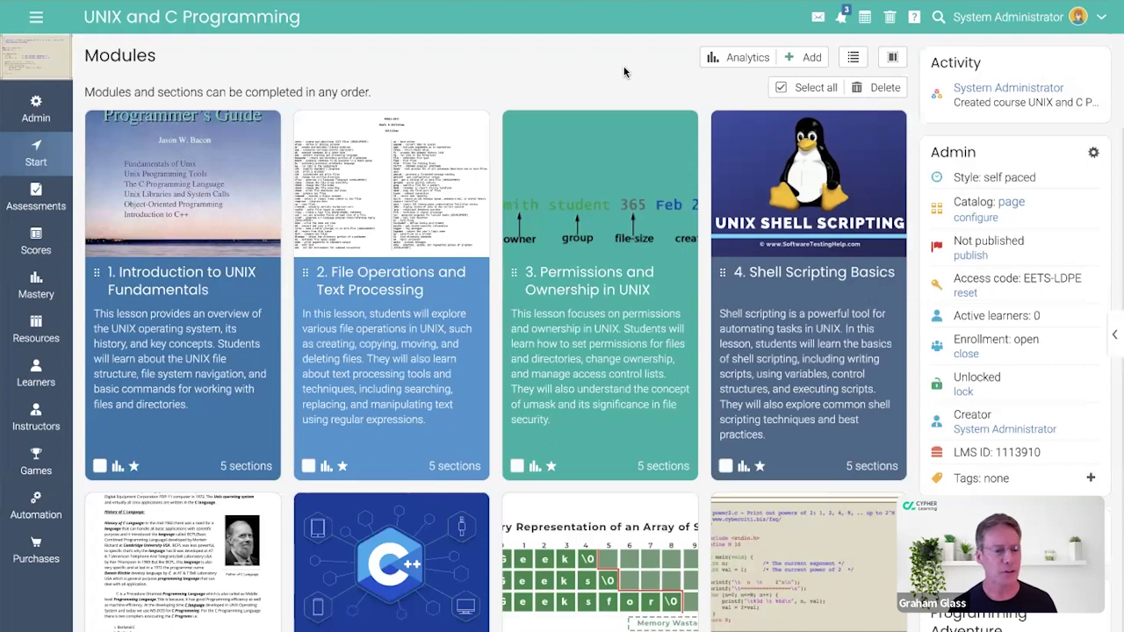
{"action": "left_click", "coordinate": [36, 286]}
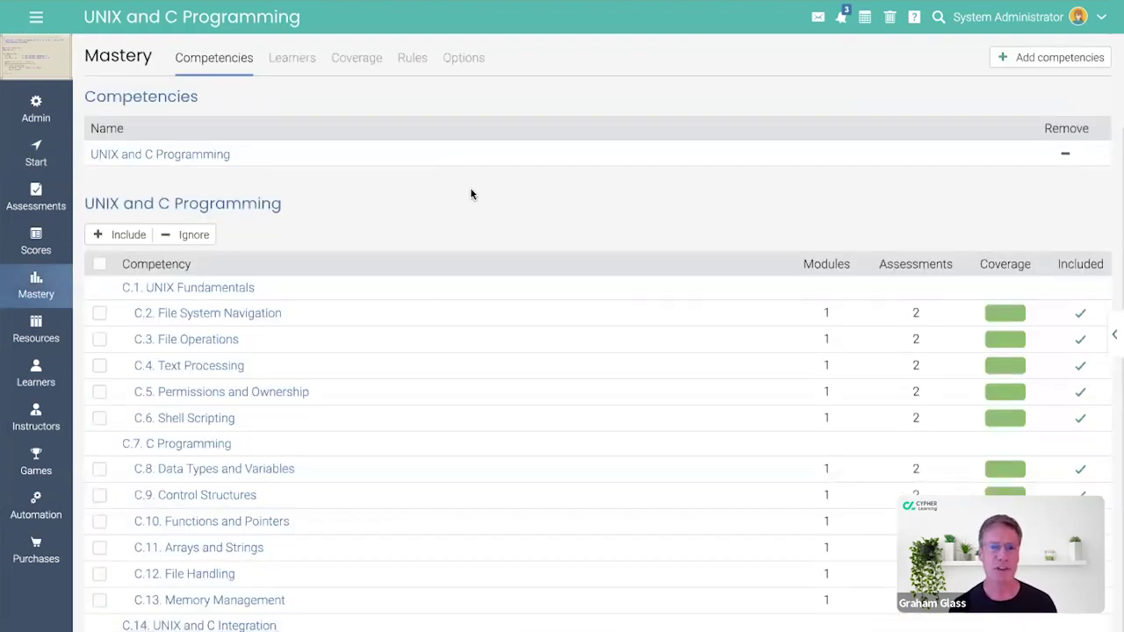
{"action": "scroll", "coordinate": [469, 193], "scroll_direction": "down", "scroll_amount": 2}
{"action": "scroll", "coordinate": [470, 193], "scroll_direction": "down", "scroll_amount": 1}
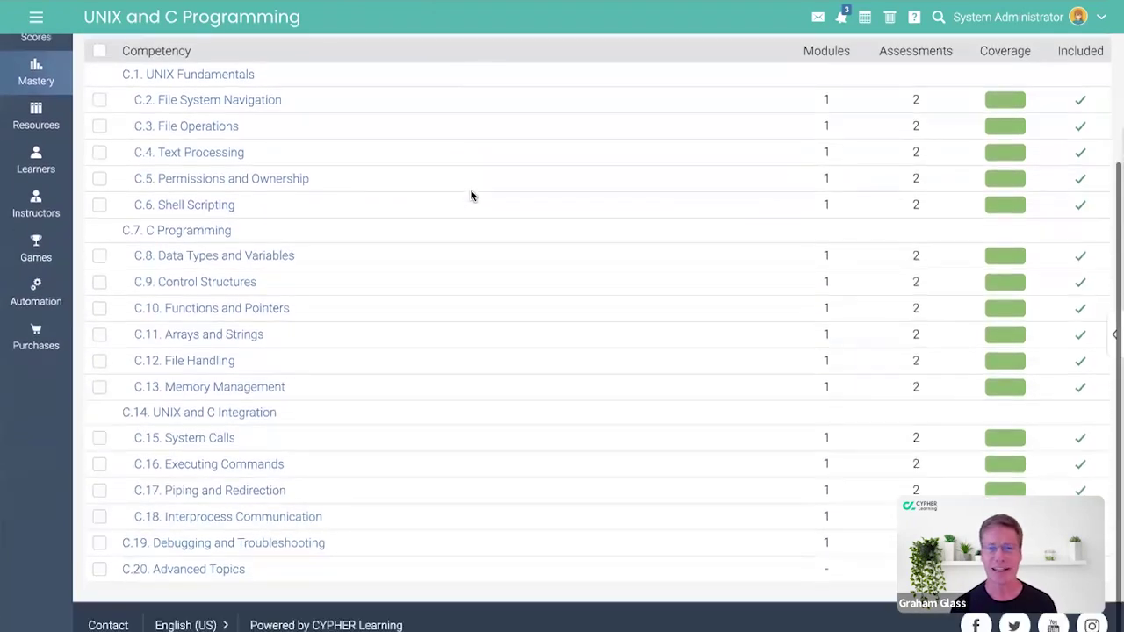
{"action": "scroll", "coordinate": [484, 210], "scroll_direction": "up", "scroll_amount": 2}
{"action": "scroll", "coordinate": [474, 215], "scroll_direction": "down", "scroll_amount": 2}
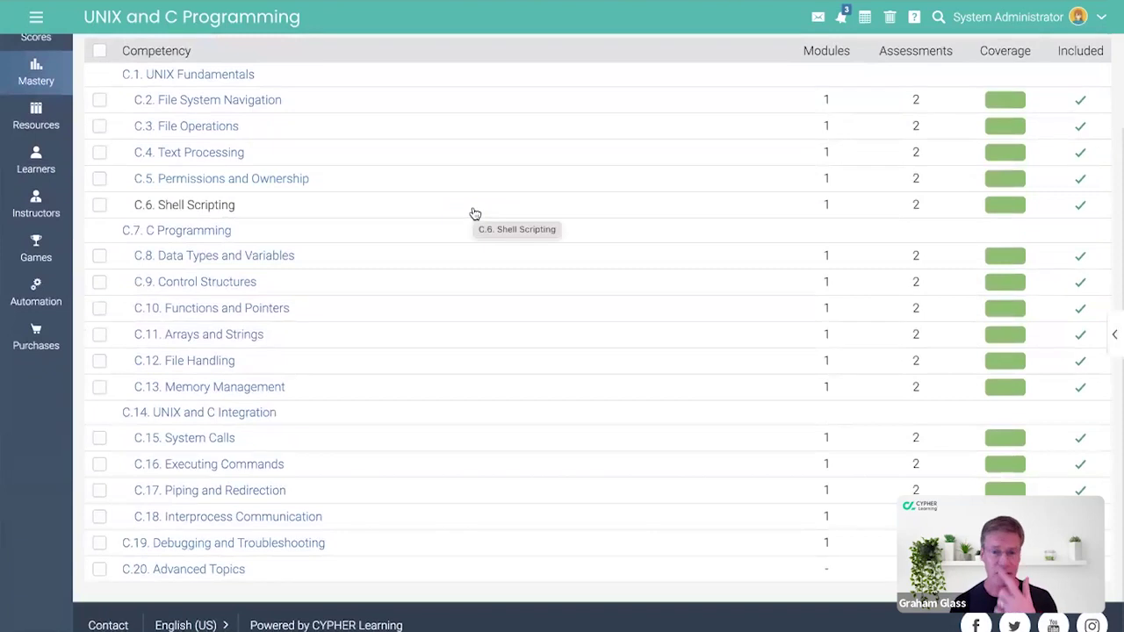
{"action": "scroll", "coordinate": [554, 208], "scroll_direction": "up", "scroll_amount": 3}
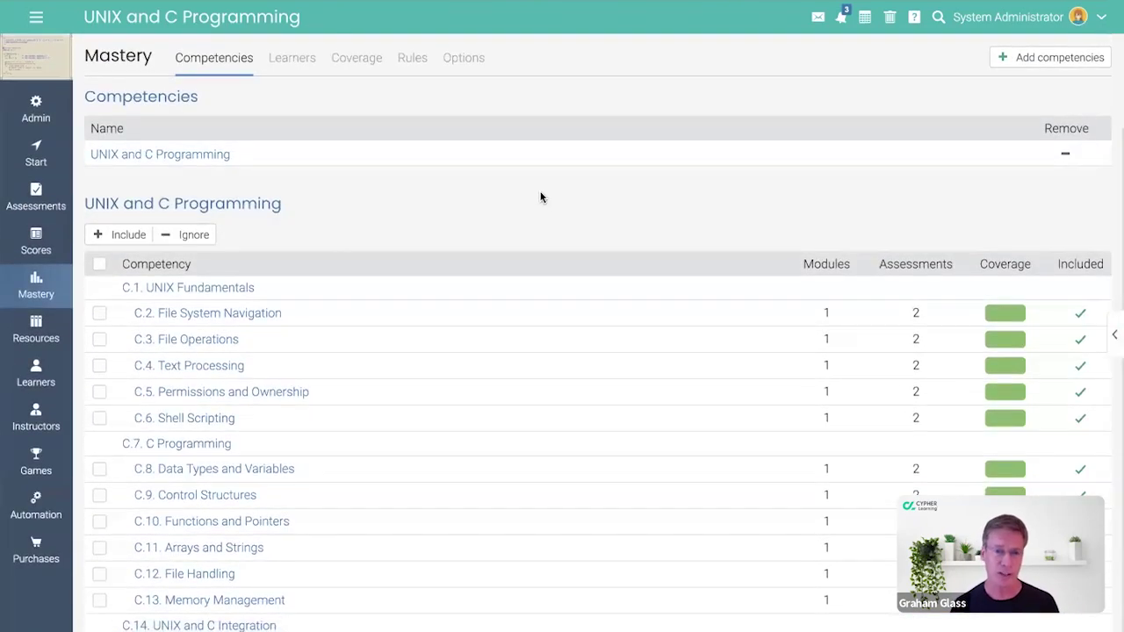
{"action": "scroll", "coordinate": [529, 168], "scroll_direction": "down", "scroll_amount": 2}
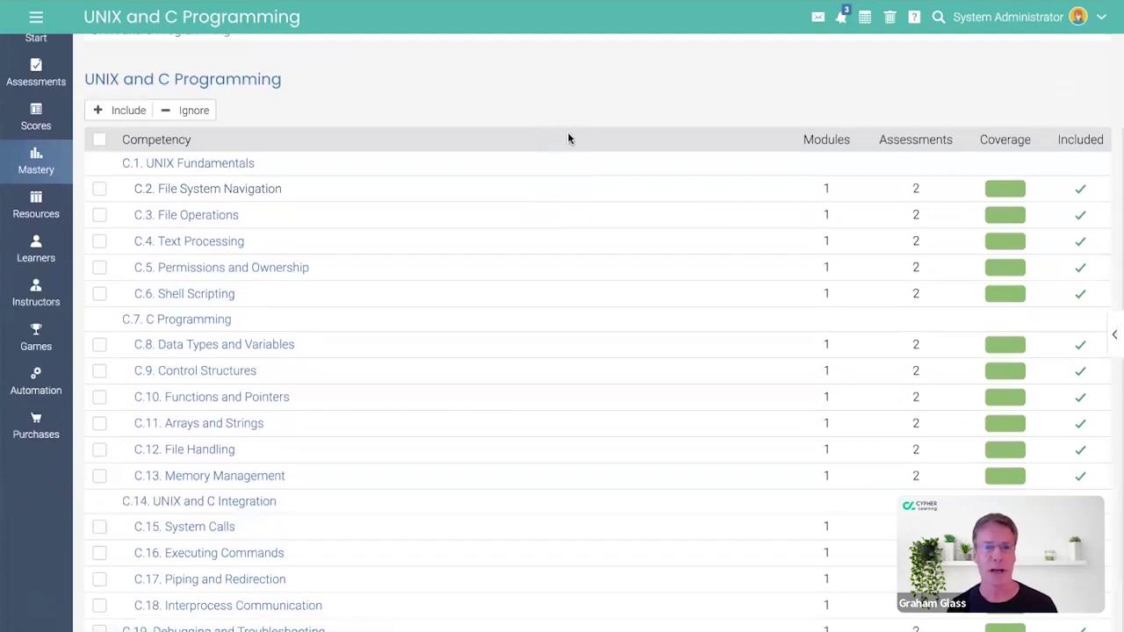
{"action": "scroll", "coordinate": [589, 132], "scroll_direction": "up", "scroll_amount": 2}
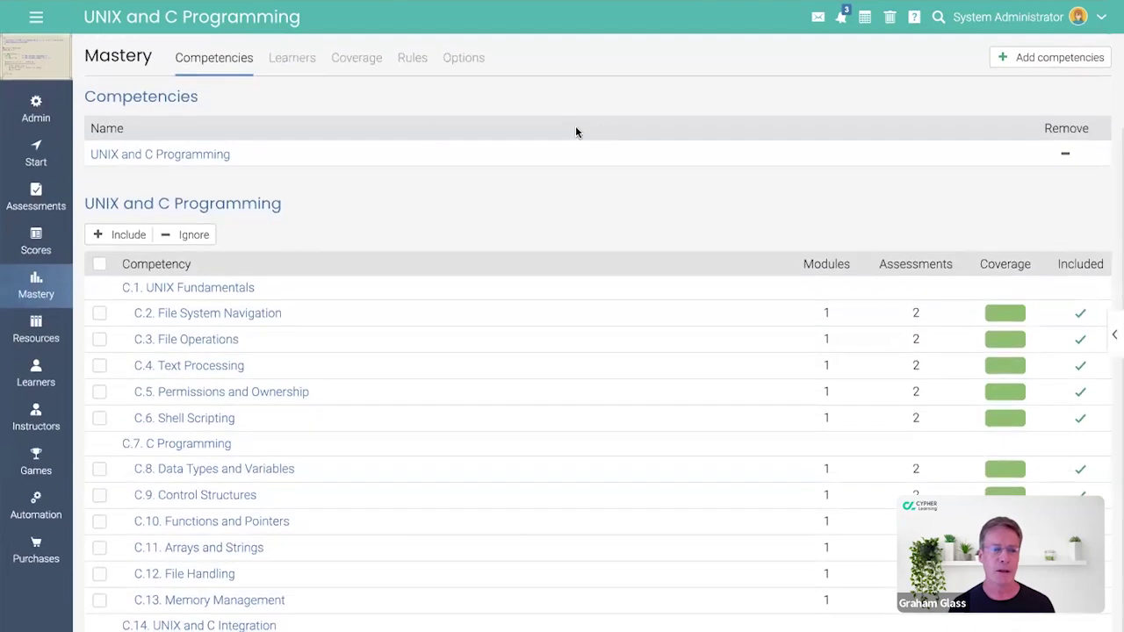
- Go back to Modules and scroll through all ten modules, down to UNIX and C Integration
{"action": "left_click", "coordinate": [35, 163]}
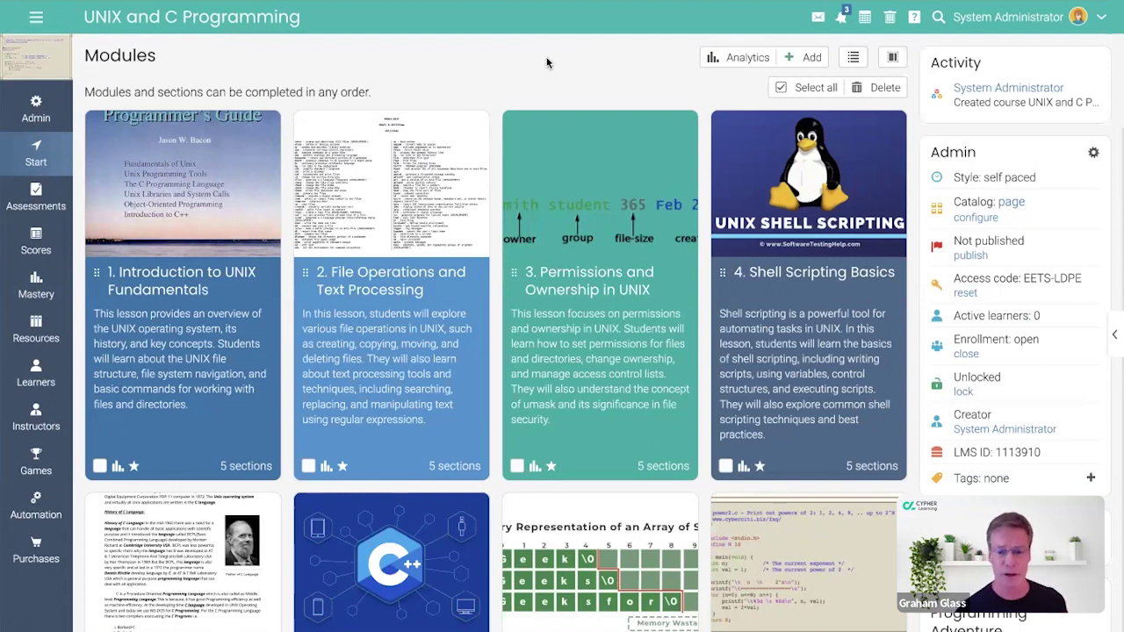
{"action": "scroll", "coordinate": [546, 62], "scroll_direction": "down", "scroll_amount": 5}
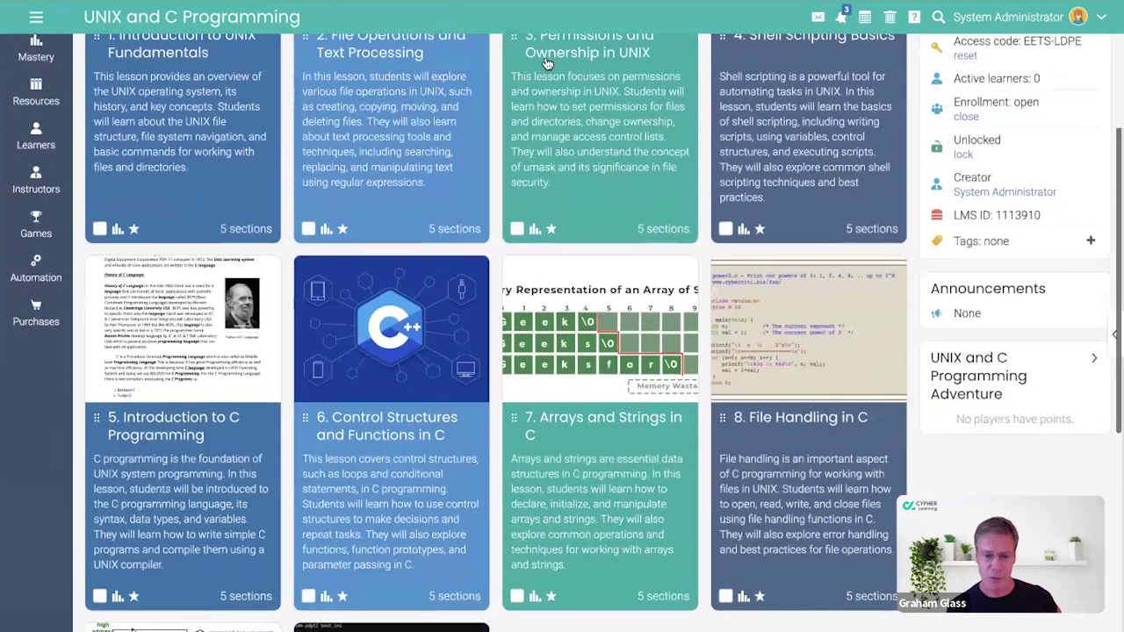
{"action": "scroll", "coordinate": [546, 63], "scroll_direction": "down", "scroll_amount": 3}
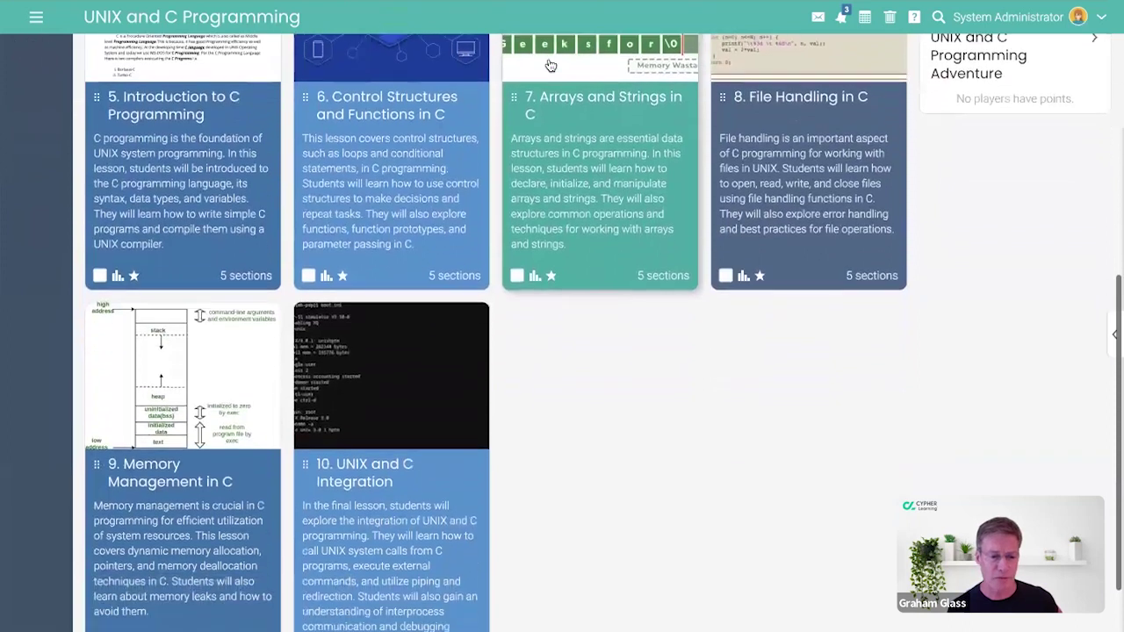
{"action": "scroll", "coordinate": [546, 62], "scroll_direction": "down", "scroll_amount": 2}
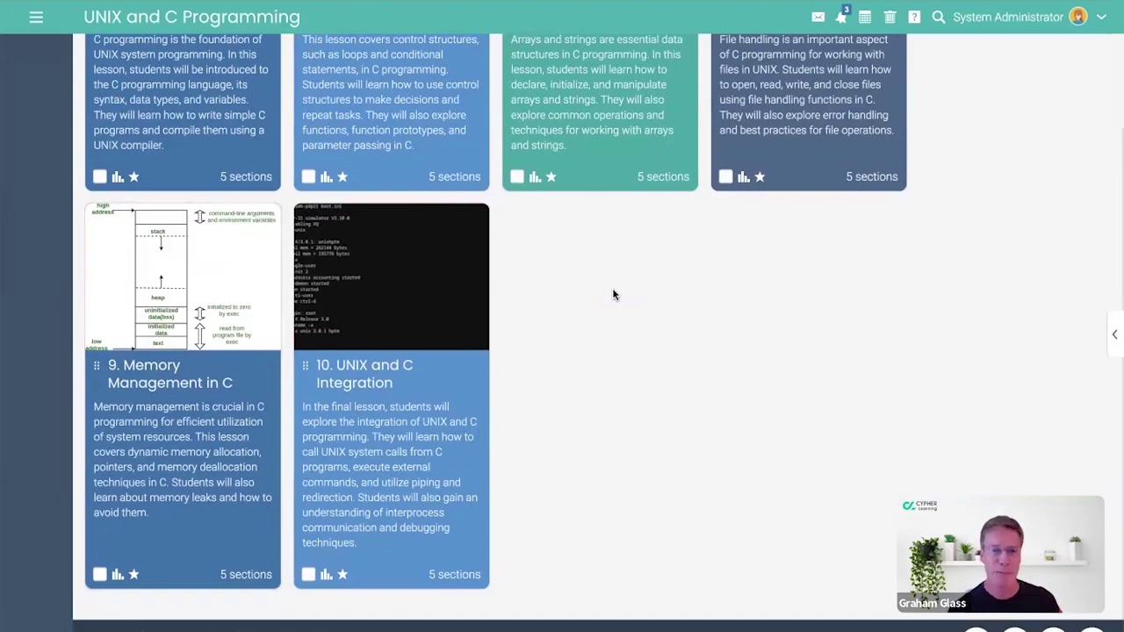
{"action": "scroll", "coordinate": [613, 295], "scroll_direction": "up", "scroll_amount": 10}
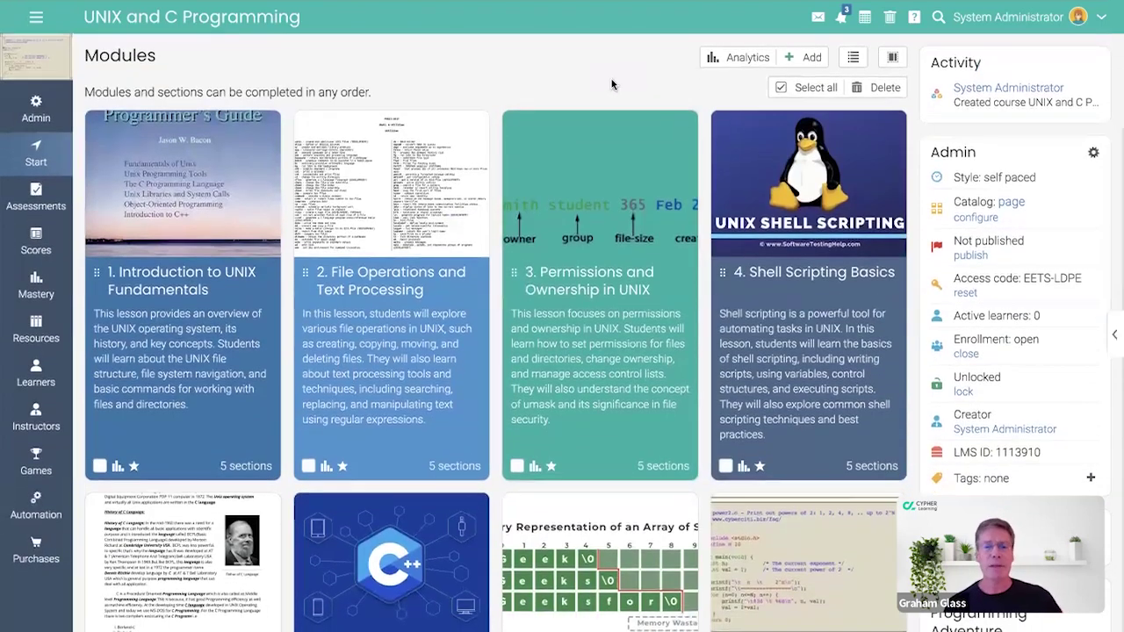
- Open module 3, Permissions and Ownership in UNIX, showing three lessons, an Essay and a Quiz
{"action": "left_click", "coordinate": [580, 214]}
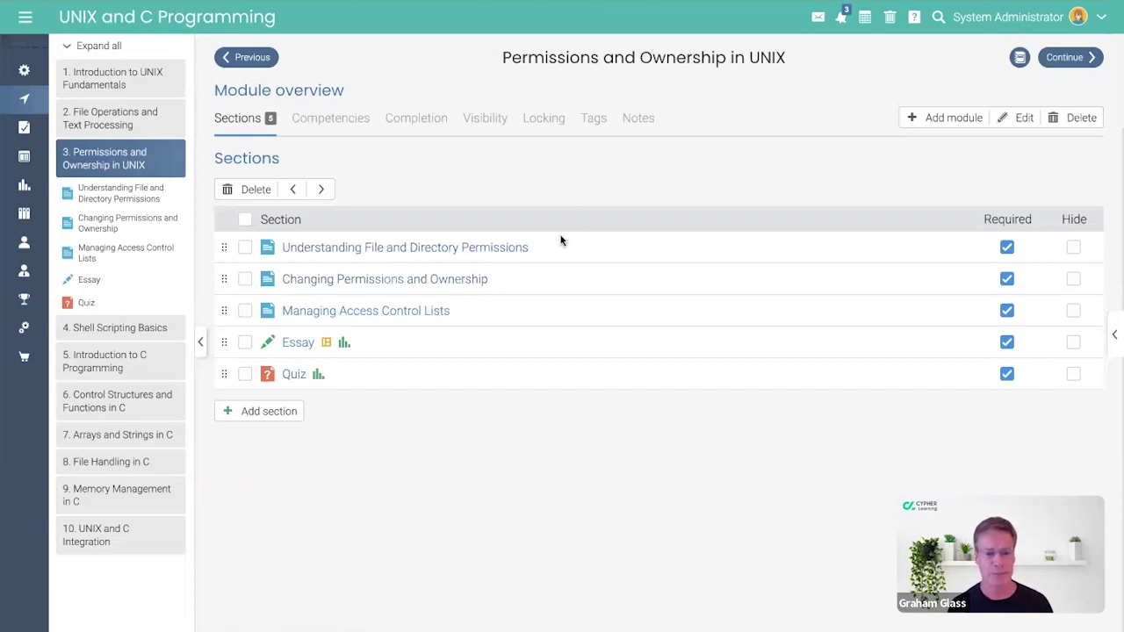
- Read Understanding File and Directory Permissions, Changing Permissions and Ownership, and Managing Access Control Lists, then reach the Essay
{"action": "left_click", "coordinate": [523, 247]}
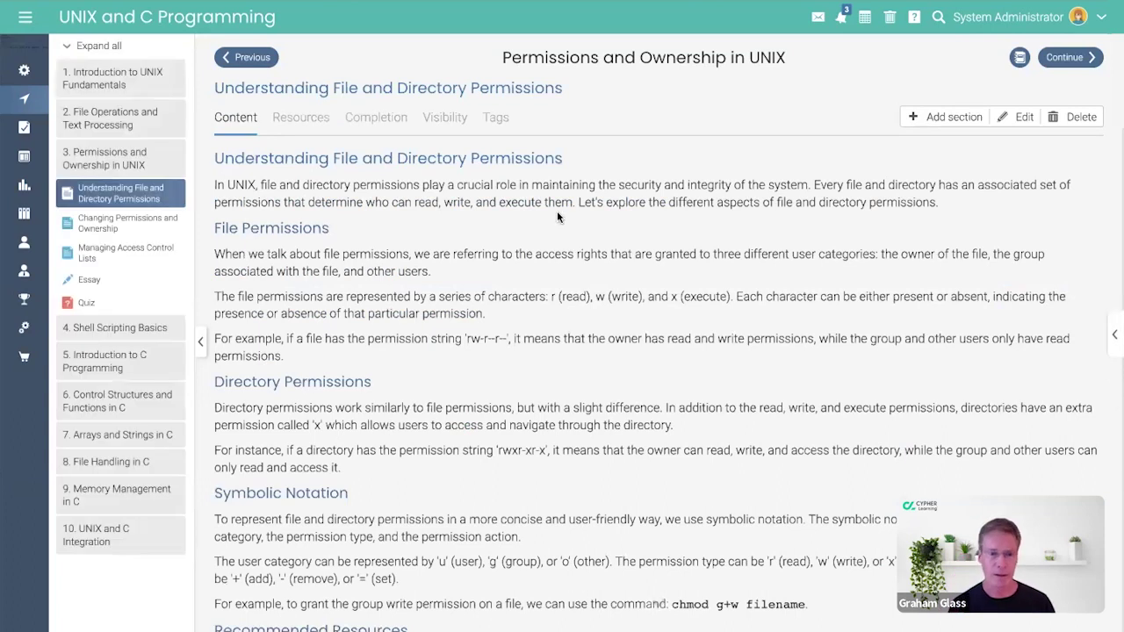
{"action": "scroll", "coordinate": [739, 218], "scroll_direction": "down", "scroll_amount": 5}
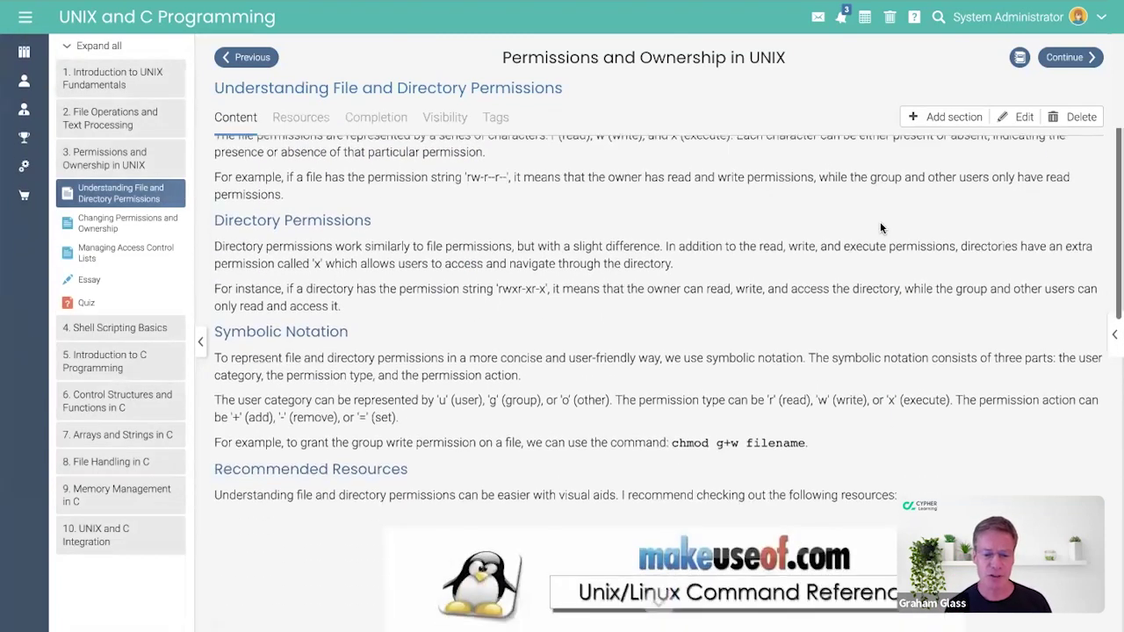
{"action": "scroll", "coordinate": [973, 233], "scroll_direction": "down", "scroll_amount": 2}
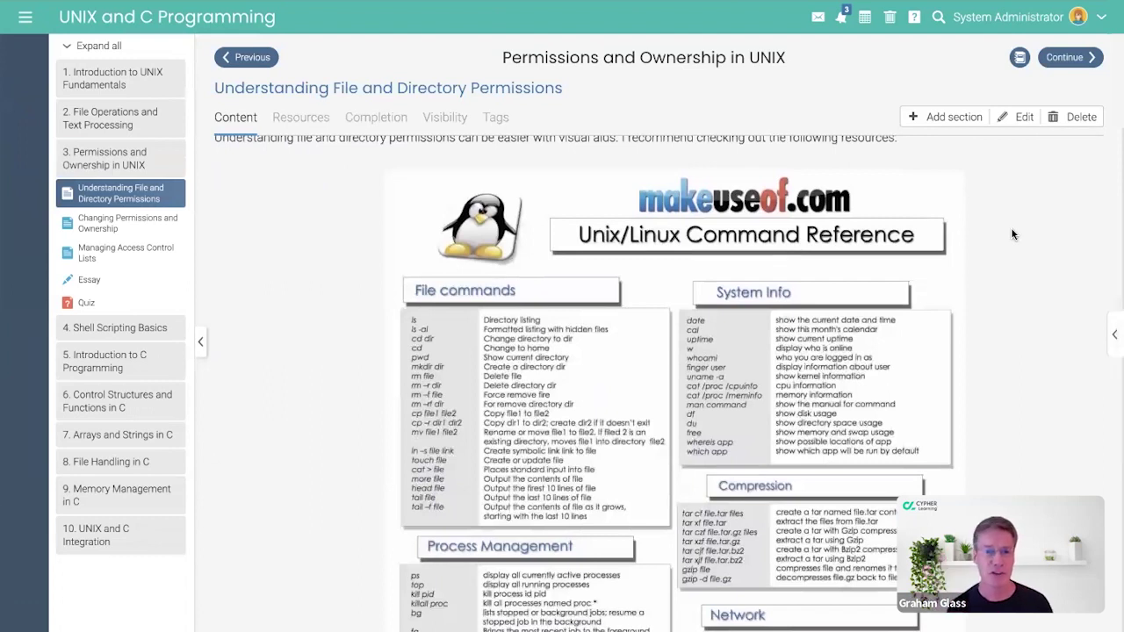
{"action": "scroll", "coordinate": [1011, 234], "scroll_direction": "down", "scroll_amount": 2}
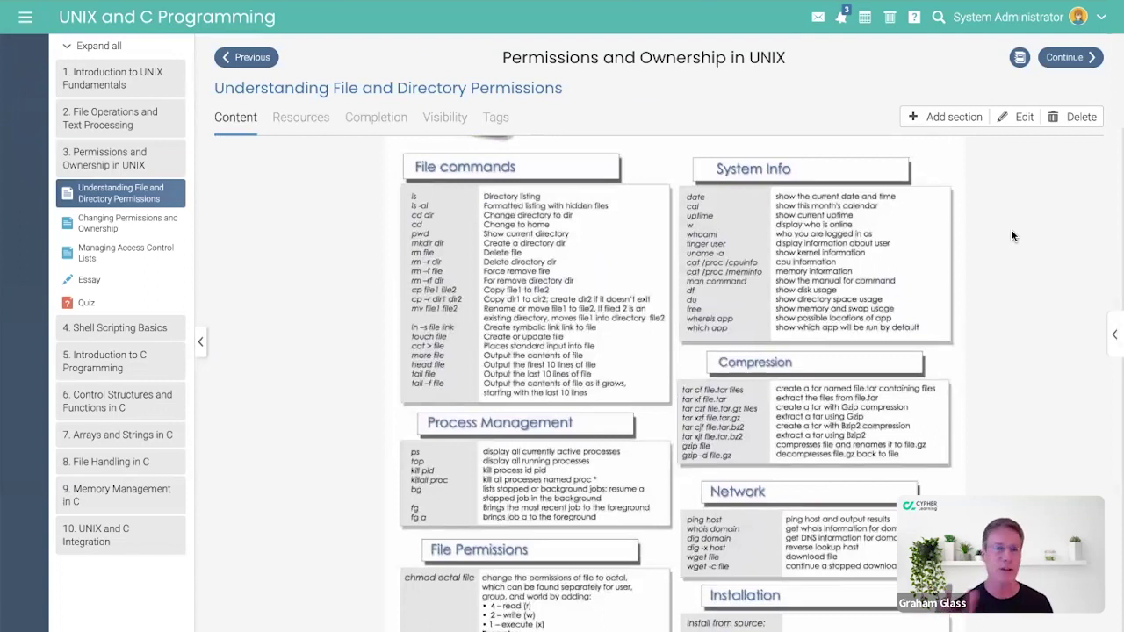
{"action": "left_click", "coordinate": [1045, 59]}
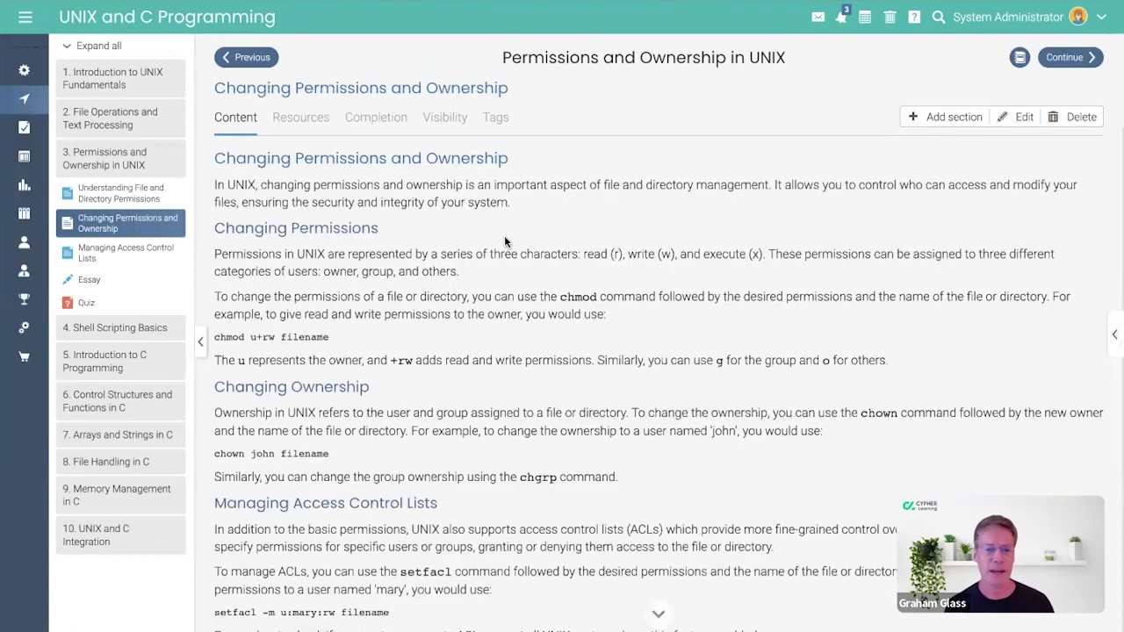
{"action": "scroll", "coordinate": [524, 235], "scroll_direction": "down", "scroll_amount": 5}
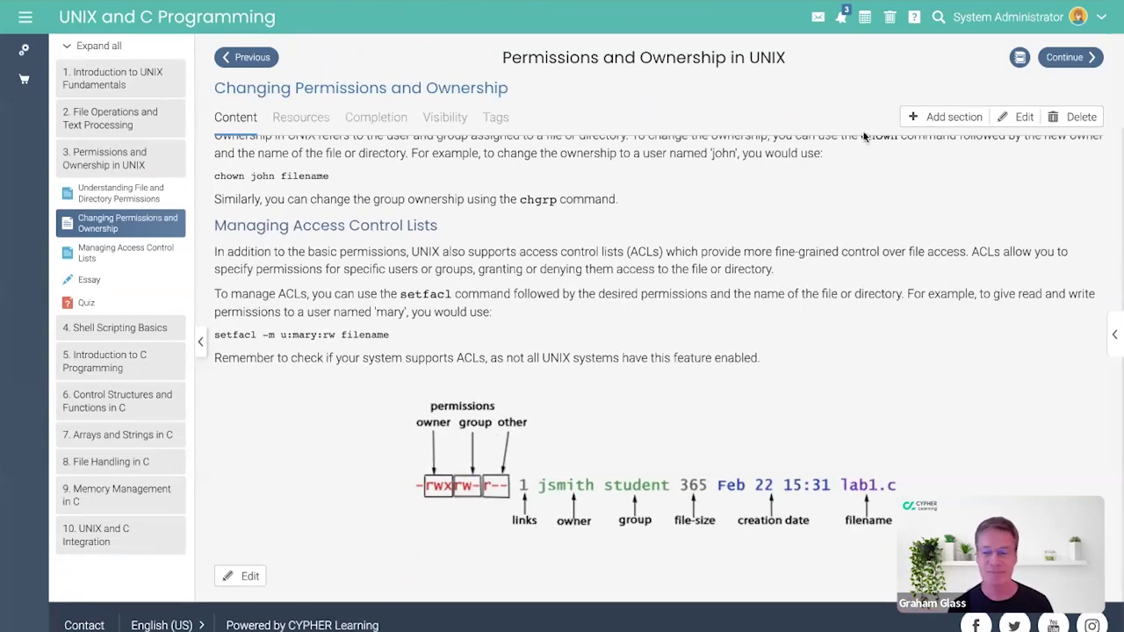
{"action": "left_click", "coordinate": [1065, 60]}
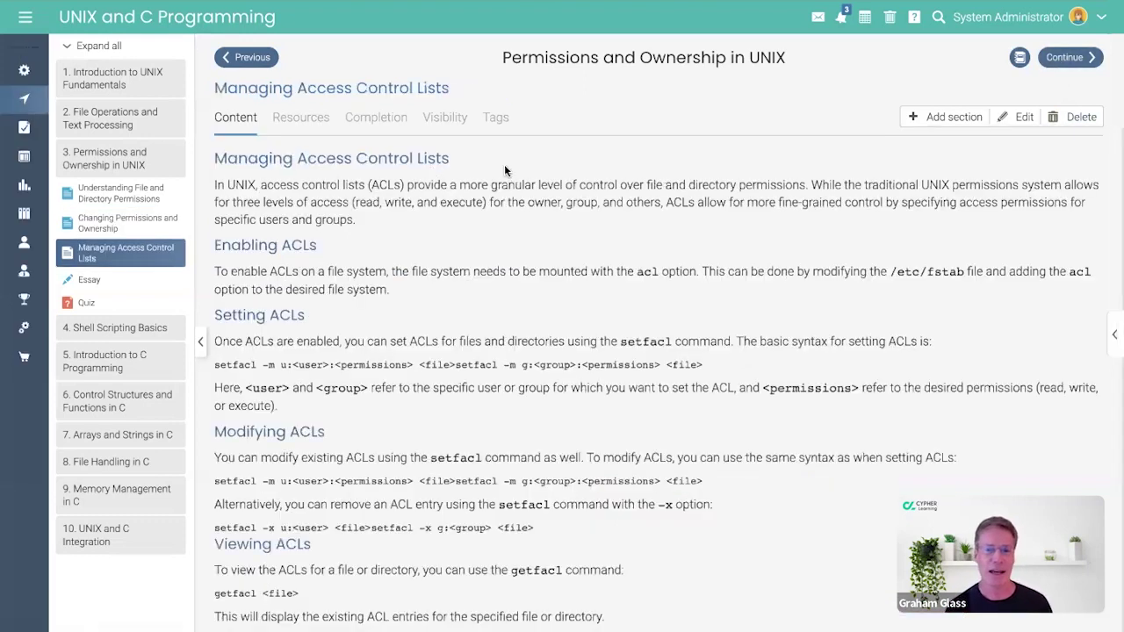
{"action": "scroll", "coordinate": [502, 165], "scroll_direction": "down", "scroll_amount": 5}
{"action": "scroll", "coordinate": [381, 316], "scroll_direction": "down", "scroll_amount": 3}
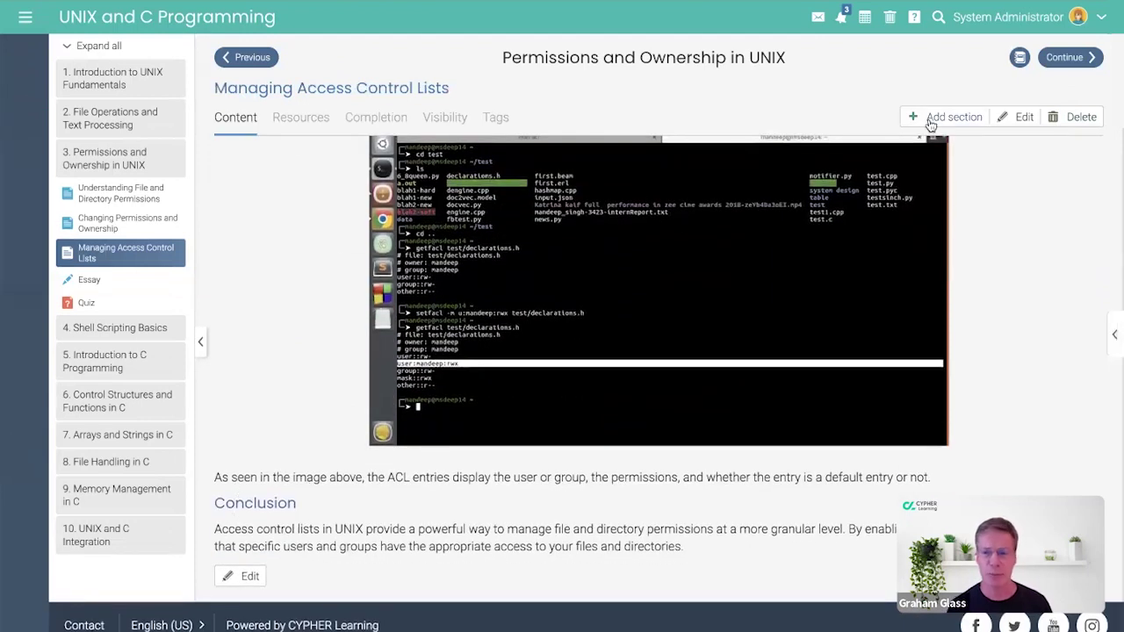
{"action": "left_click", "coordinate": [1064, 57]}
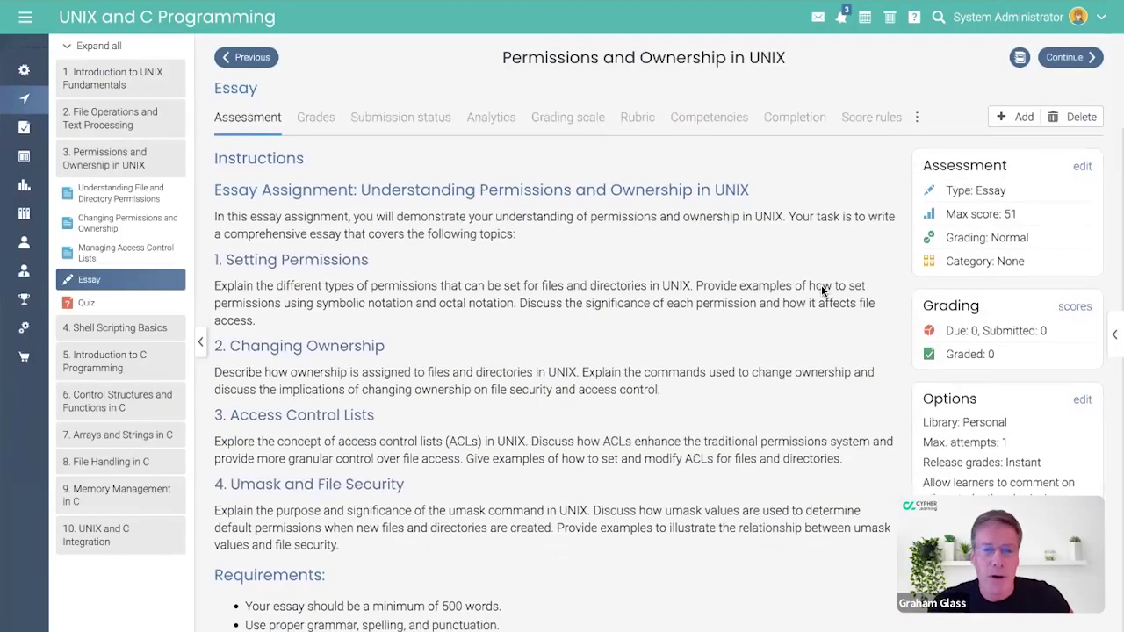
{"action": "scroll", "coordinate": [825, 286], "scroll_direction": "down", "scroll_amount": 5}
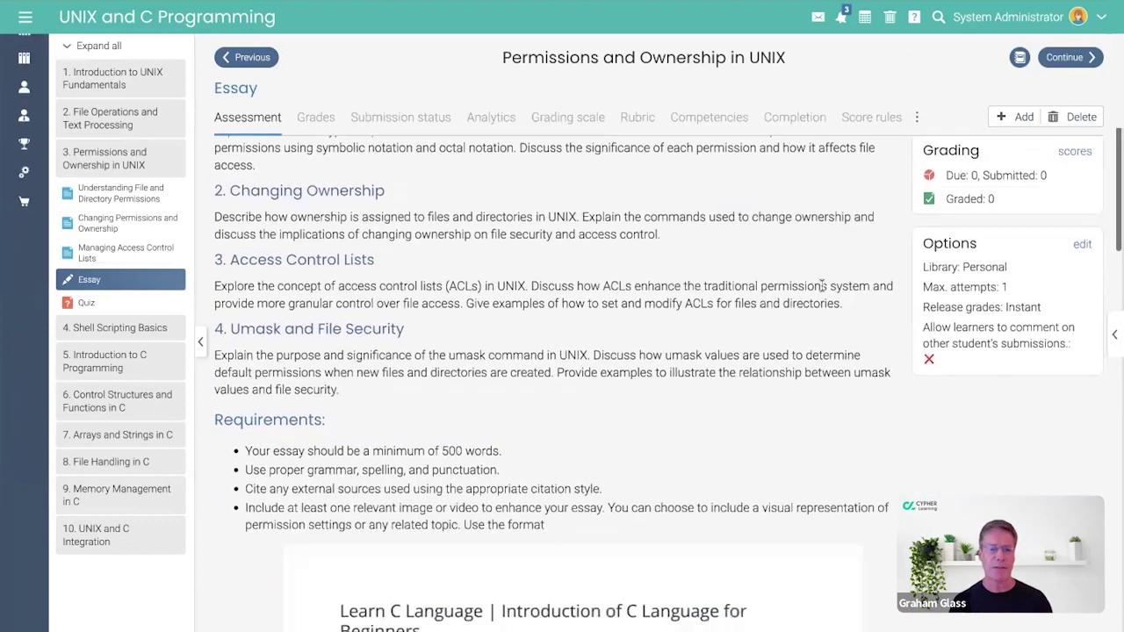
{"action": "scroll", "coordinate": [906, 304], "scroll_direction": "down", "scroll_amount": 2}
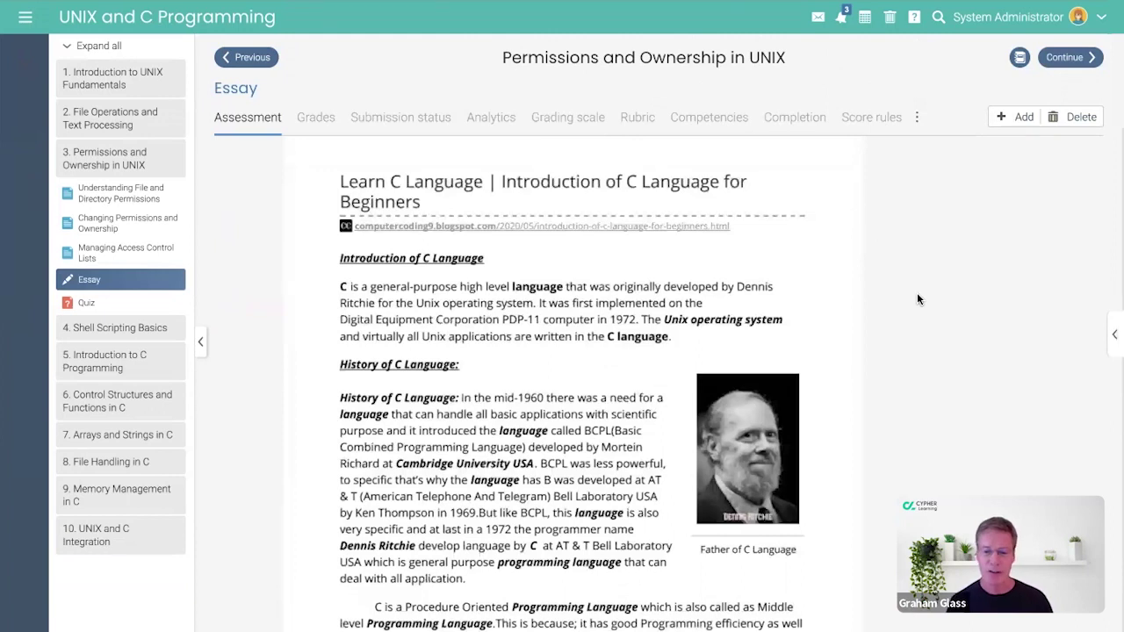
- Show the Essay's rubric criteria, scored 1 to 4 and linked to competency C.5 Permissions and Ownership
{"action": "left_click", "coordinate": [638, 121]}
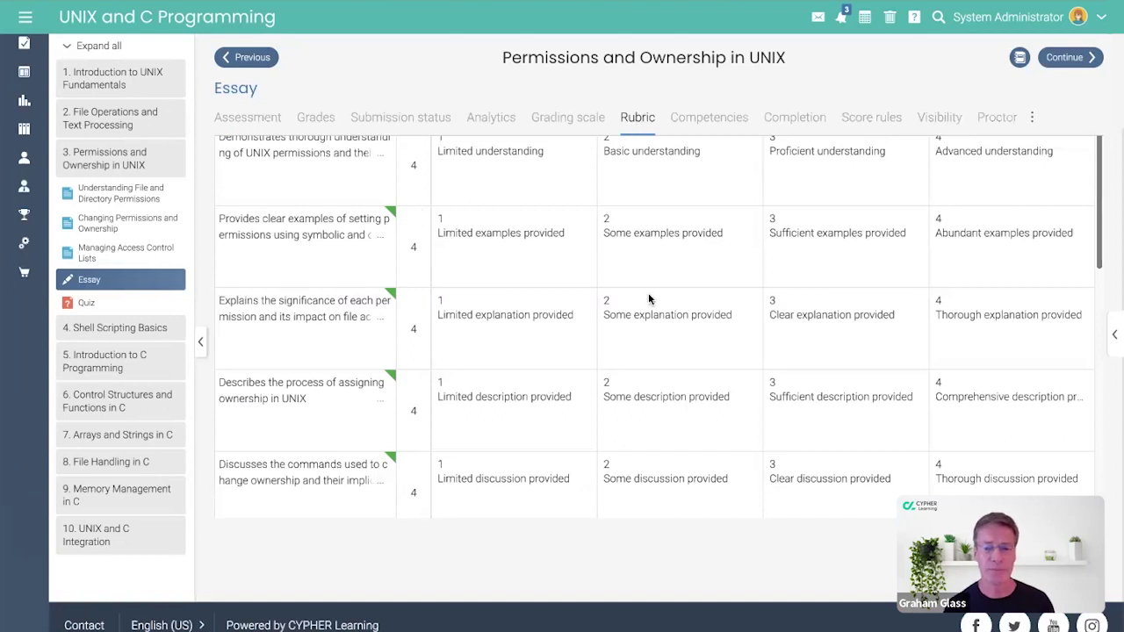
{"action": "scroll", "coordinate": [870, 288], "scroll_direction": "down", "scroll_amount": 2}
{"action": "scroll", "coordinate": [870, 288], "scroll_direction": "up", "scroll_amount": 2}
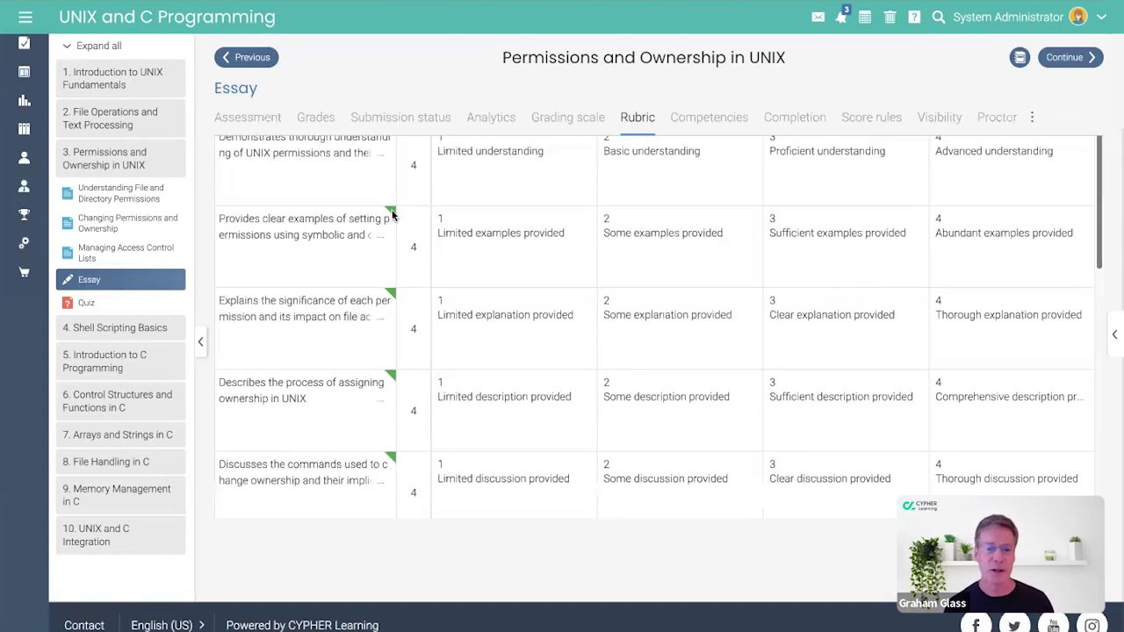
{"action": "mouse_move", "coordinate": [392, 214]}
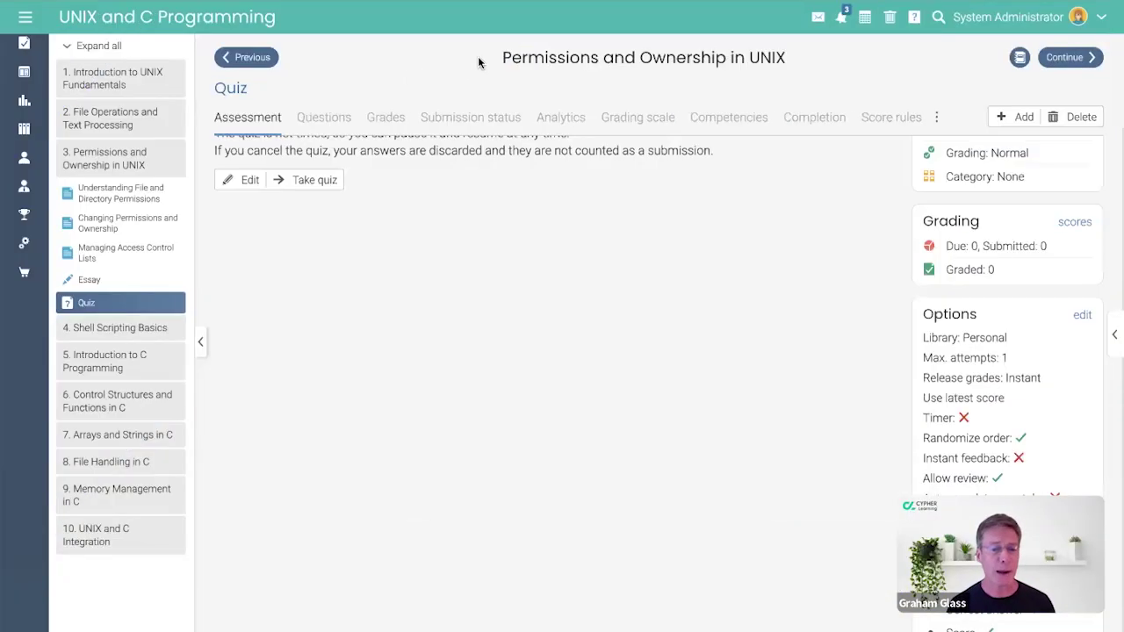
- Open the Quiz, check Question 1's competency alignment, then return to the 10-question list
{"action": "left_click", "coordinate": [325, 121]}
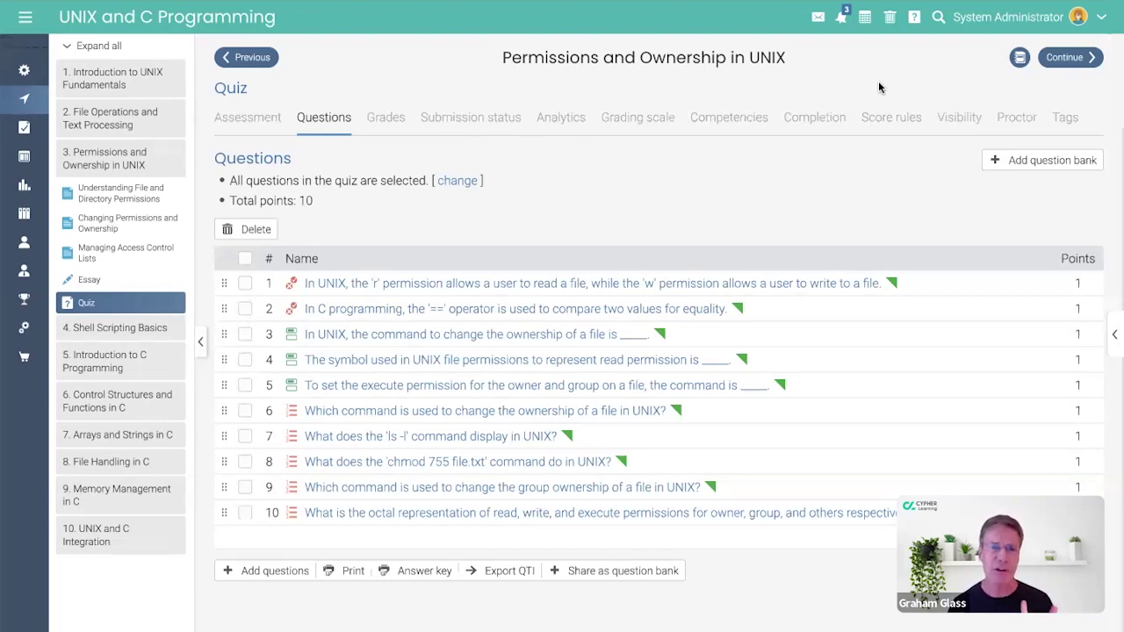
{"action": "left_click", "coordinate": [601, 283]}
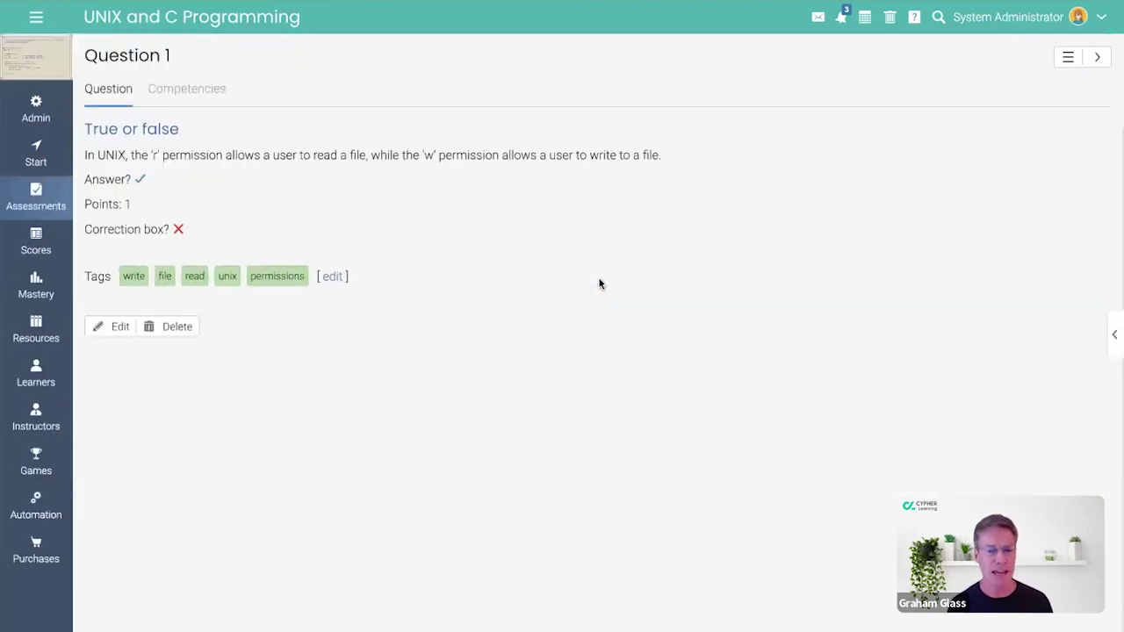
{"action": "left_click", "coordinate": [211, 92]}
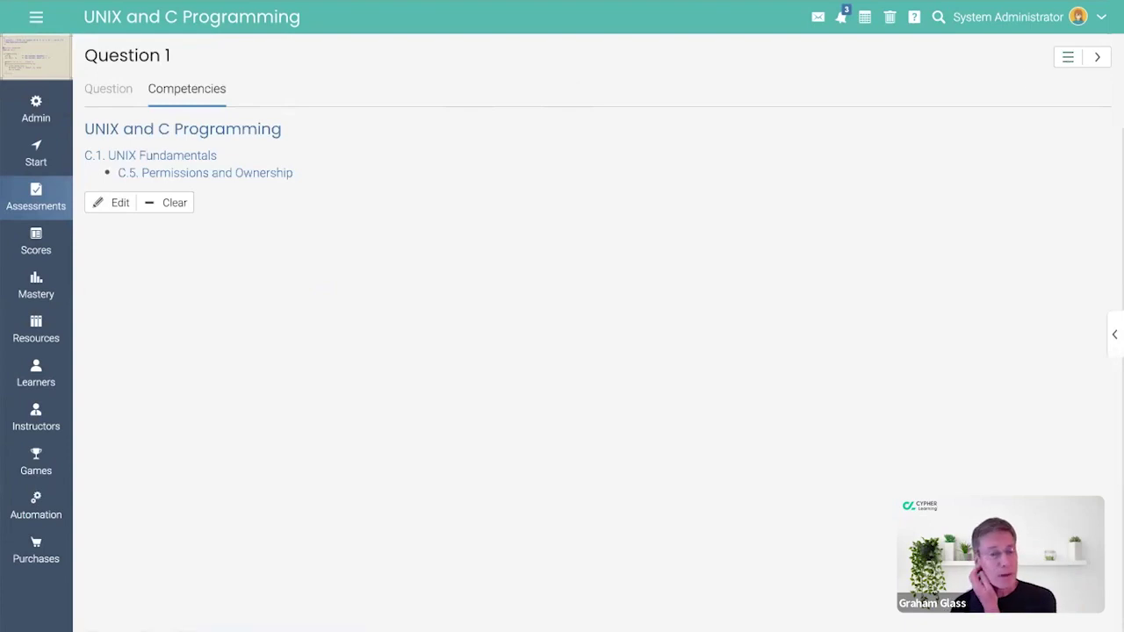
{"action": "left_click", "coordinate": [1067, 56]}
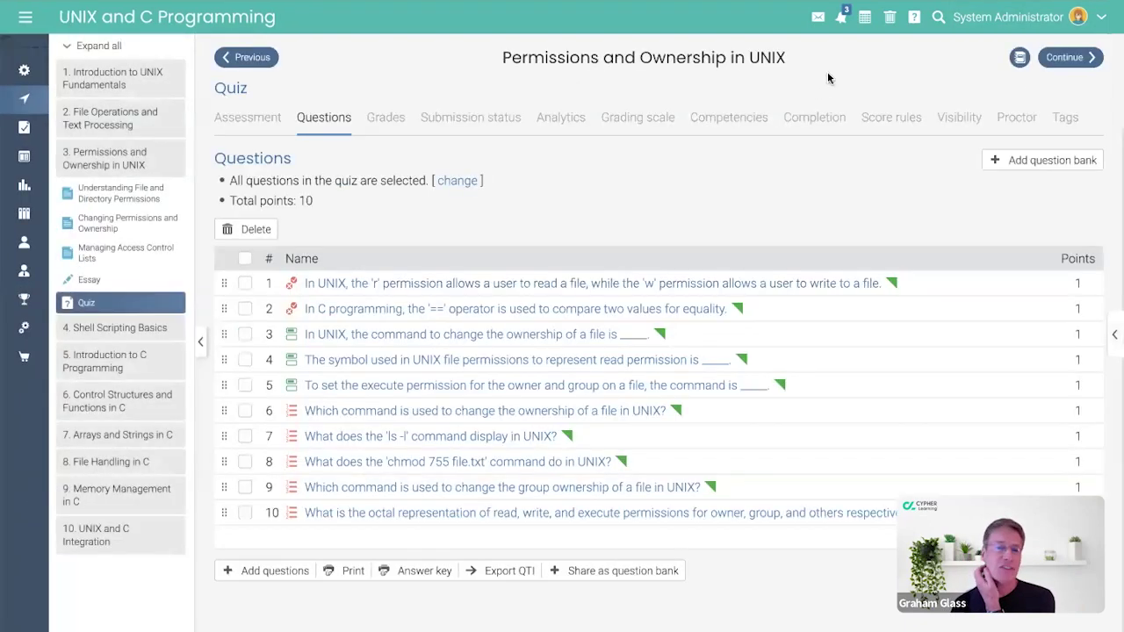
- Open the Permissions and Ownership in UNIX module overview from the outline
{"action": "left_click", "coordinate": [727, 58]}
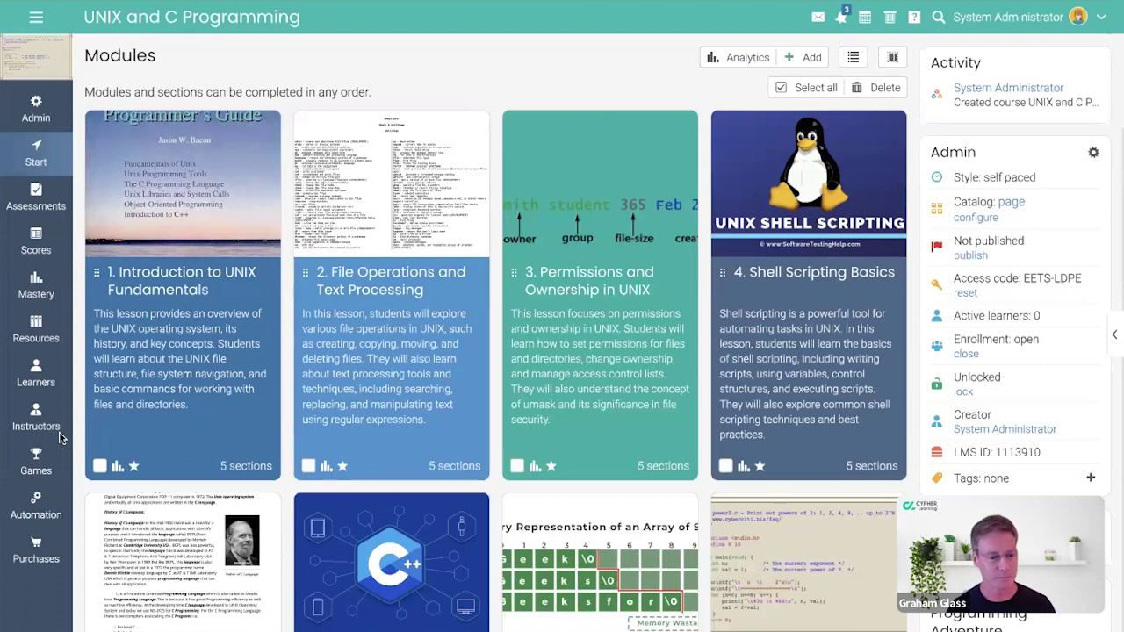
- Open the UNIX and C Programming Adventure game and highlight its five levels, 200 to 1000 points
{"action": "left_click", "coordinate": [35, 462]}
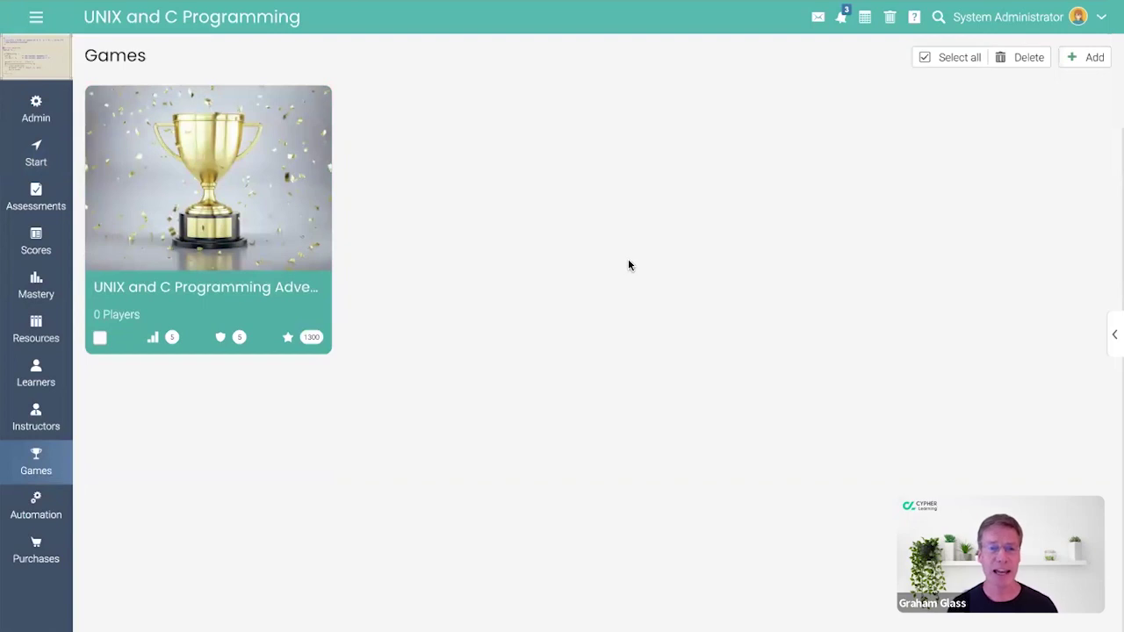
{"action": "left_click", "coordinate": [238, 290]}
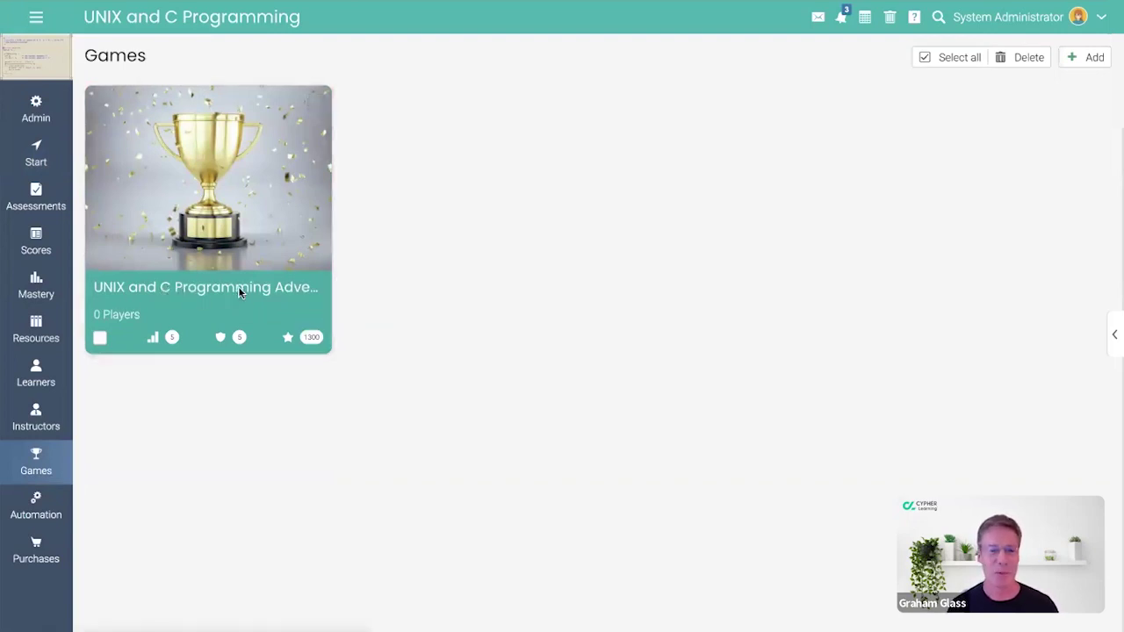
{"action": "left_click_drag", "start_coordinate": [227, 324], "coordinate": [112, 224]}
{"action": "left_click", "coordinate": [482, 128]}
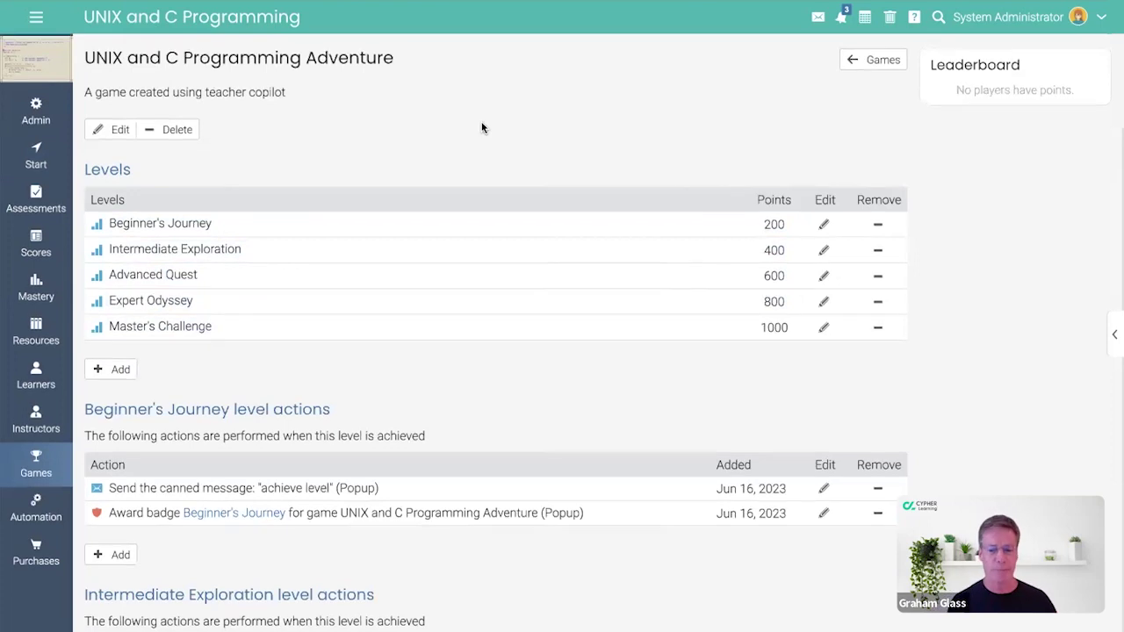
- Scroll through the game's badges and points, highlighting the first module-completion points rule
{"action": "scroll", "coordinate": [511, 146], "scroll_direction": "down", "scroll_amount": 3}
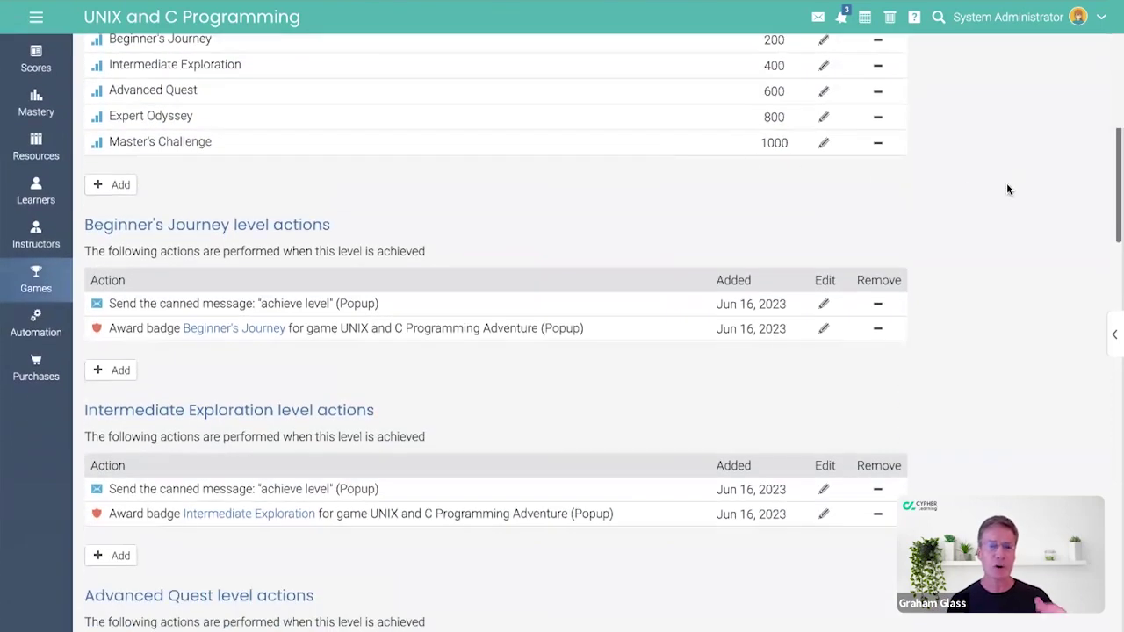
{"action": "scroll", "coordinate": [989, 197], "scroll_direction": "up", "scroll_amount": 1}
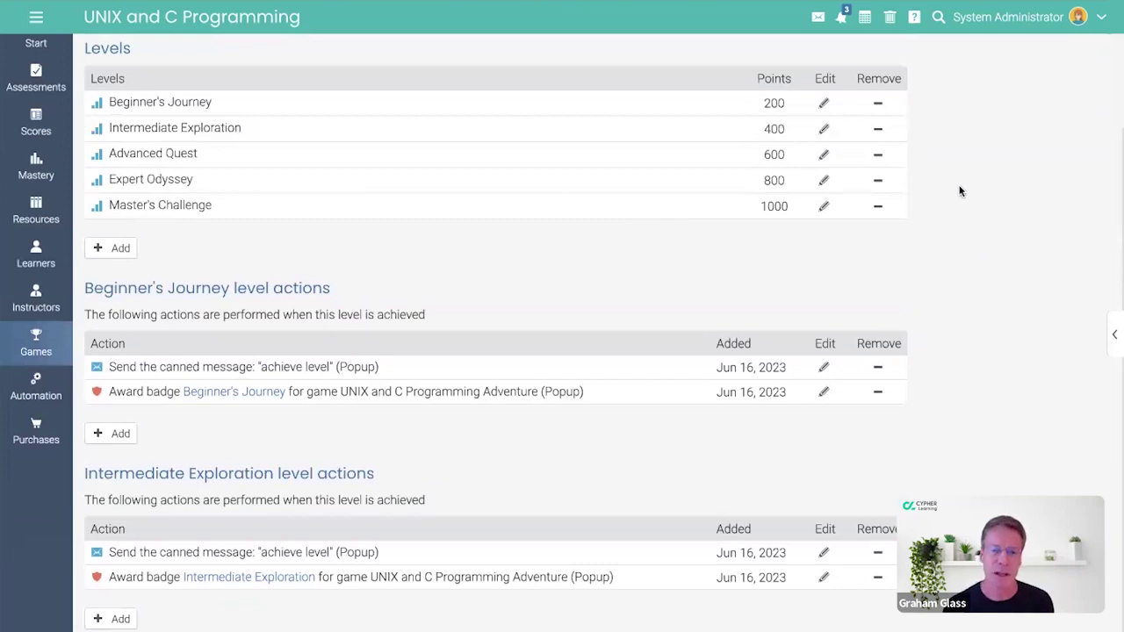
{"action": "scroll", "coordinate": [971, 195], "scroll_direction": "down", "scroll_amount": 7}
{"action": "scroll", "coordinate": [970, 195], "scroll_direction": "down", "scroll_amount": 10}
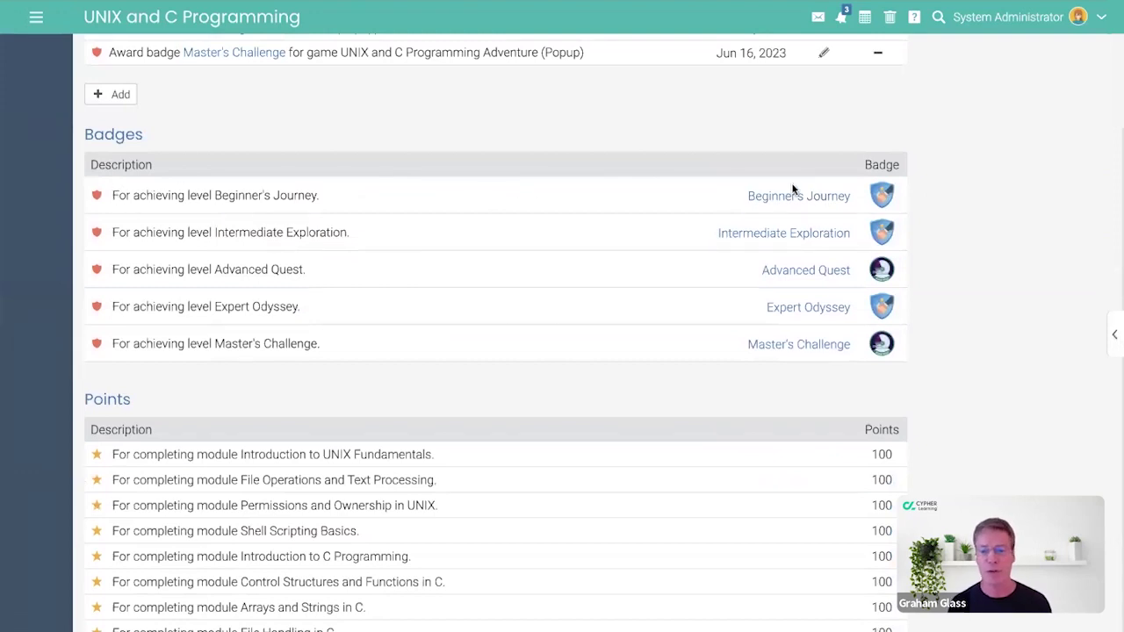
{"action": "scroll", "coordinate": [626, 182], "scroll_direction": "down", "scroll_amount": 2}
{"action": "scroll", "coordinate": [626, 182], "scroll_direction": "down", "scroll_amount": 2}
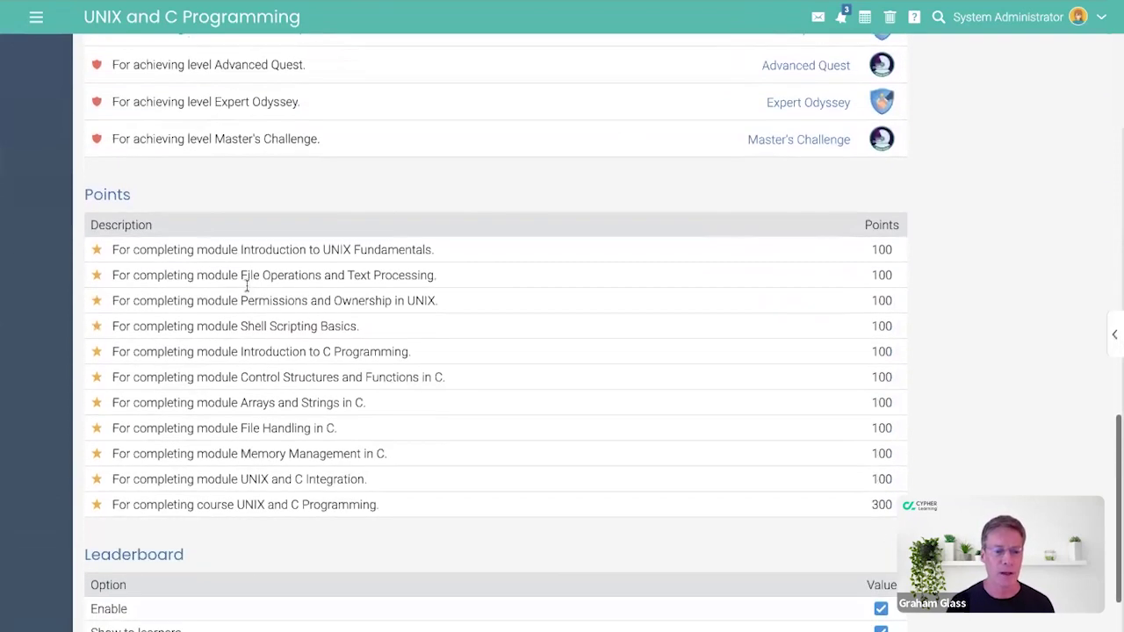
{"action": "triple_click", "coordinate": [207, 251]}
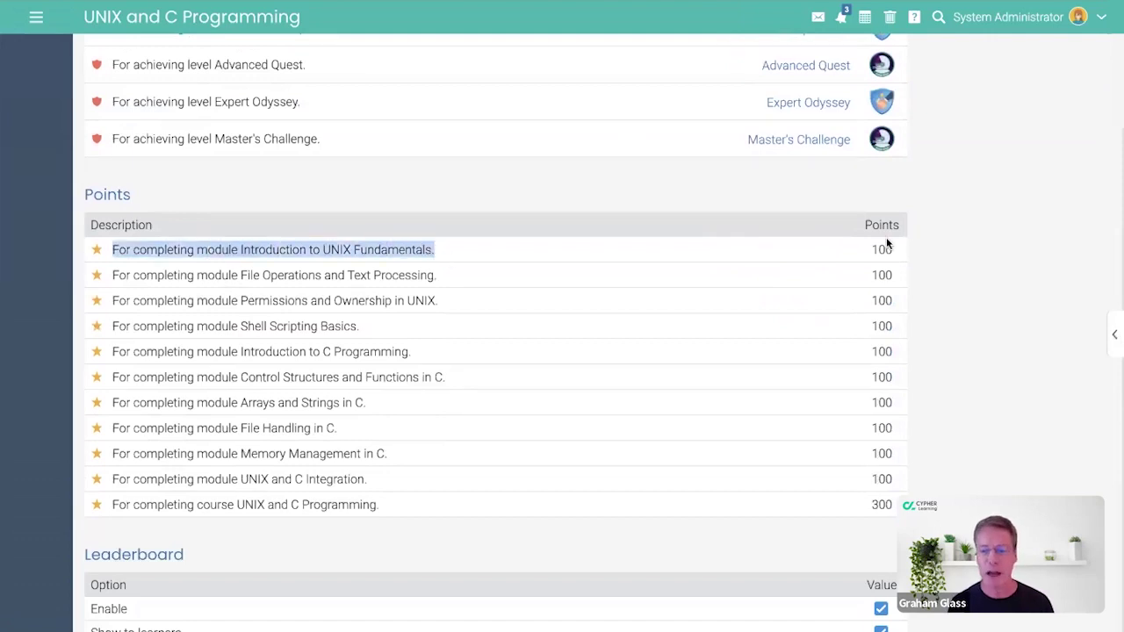
{"action": "scroll", "coordinate": [707, 251], "scroll_direction": "up", "scroll_amount": 20}
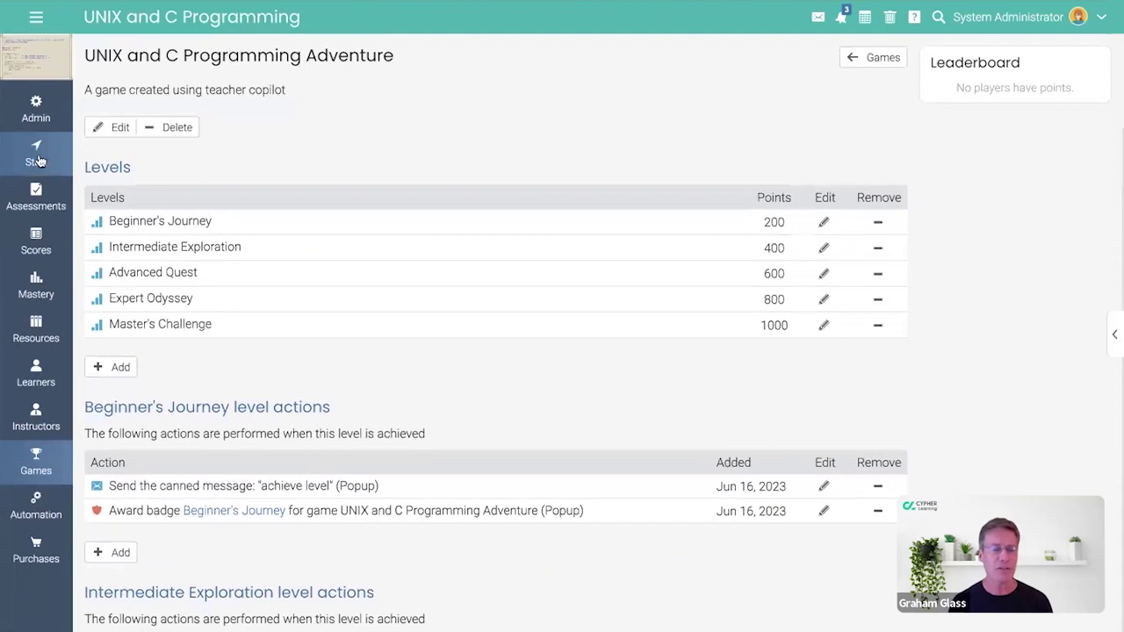
- Open module 3's Completion tab and highlight its action awarding 100 Adventure game points
{"action": "left_click", "coordinate": [38, 160]}
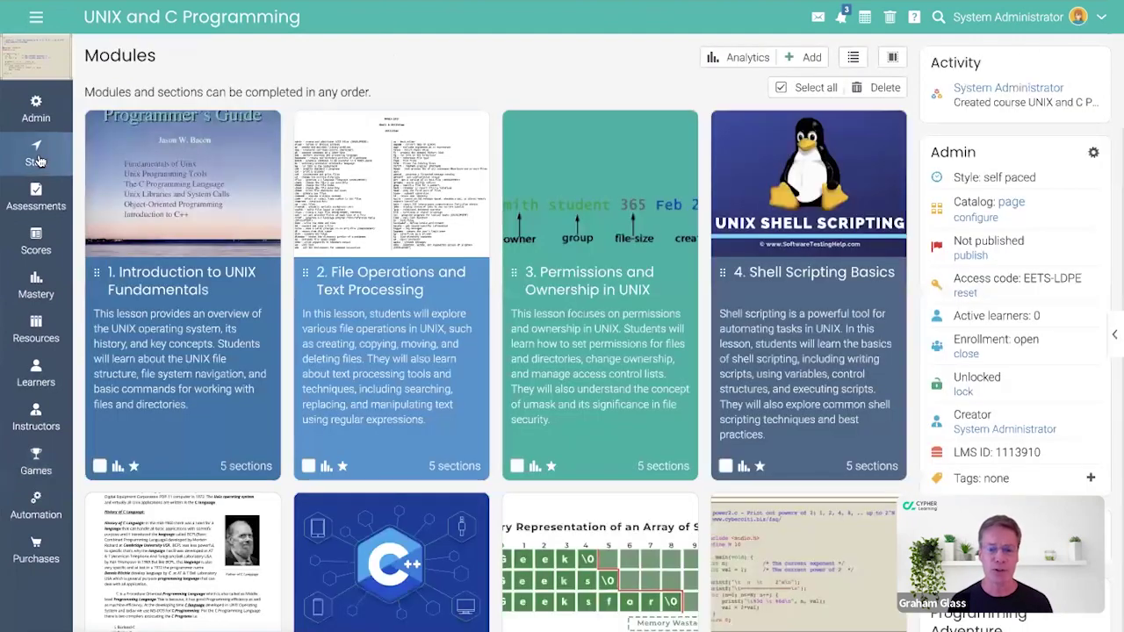
{"action": "left_click", "coordinate": [605, 277]}
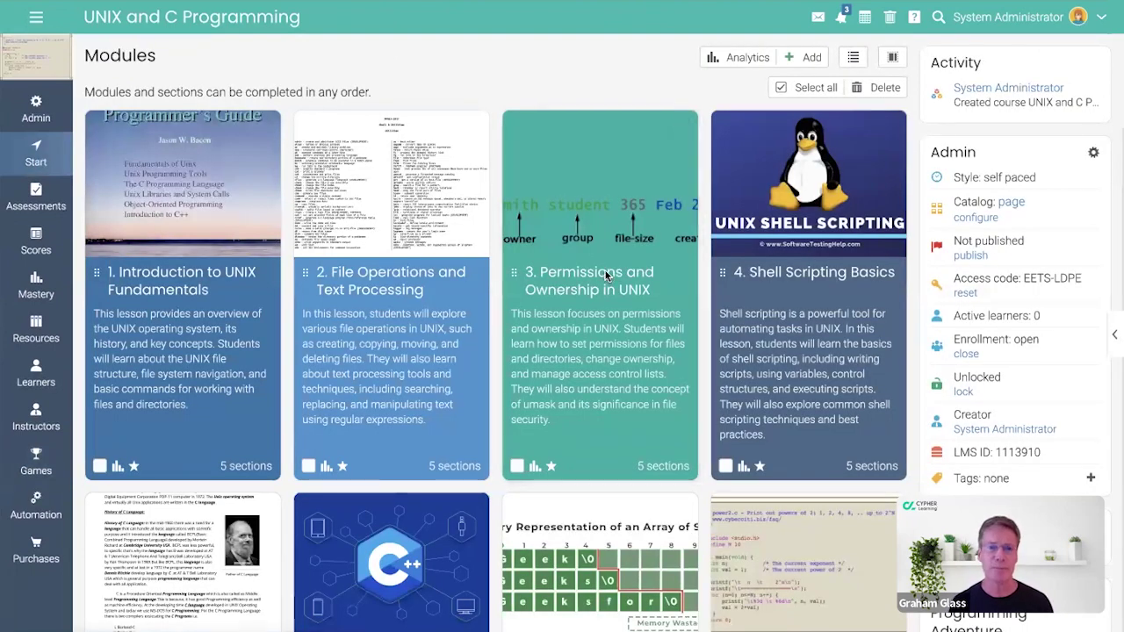
{"action": "left_click", "coordinate": [417, 119]}
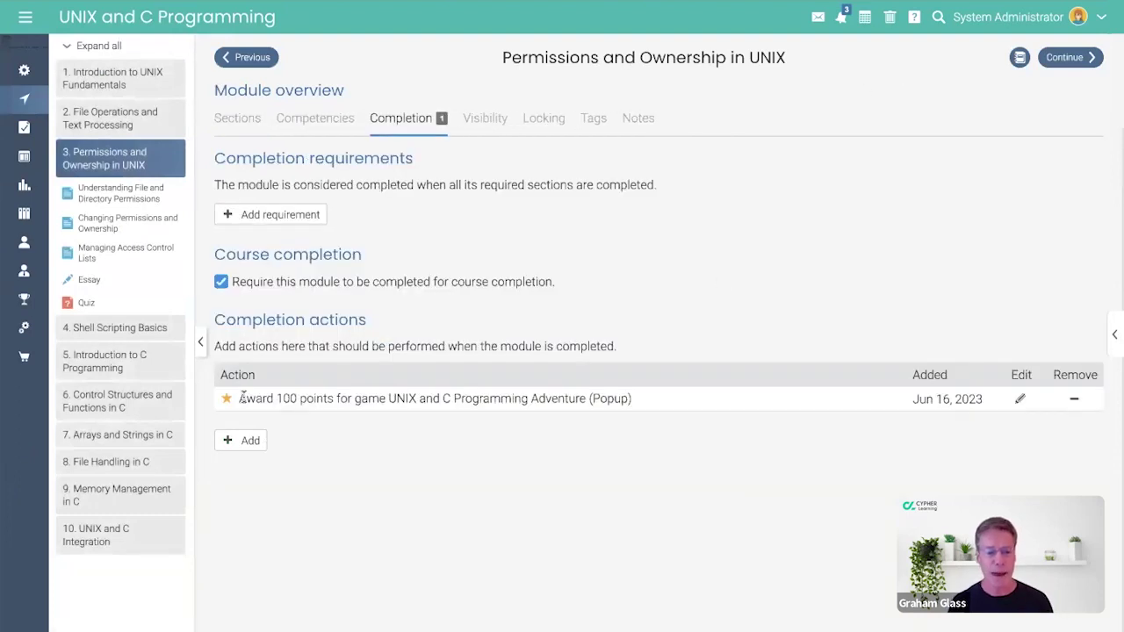
{"action": "left_click_drag", "start_coordinate": [240, 398], "coordinate": [670, 408]}
{"action": "left_click_drag", "start_coordinate": [367, 321], "coordinate": [216, 321]}
{"action": "left_click", "coordinate": [483, 312]}
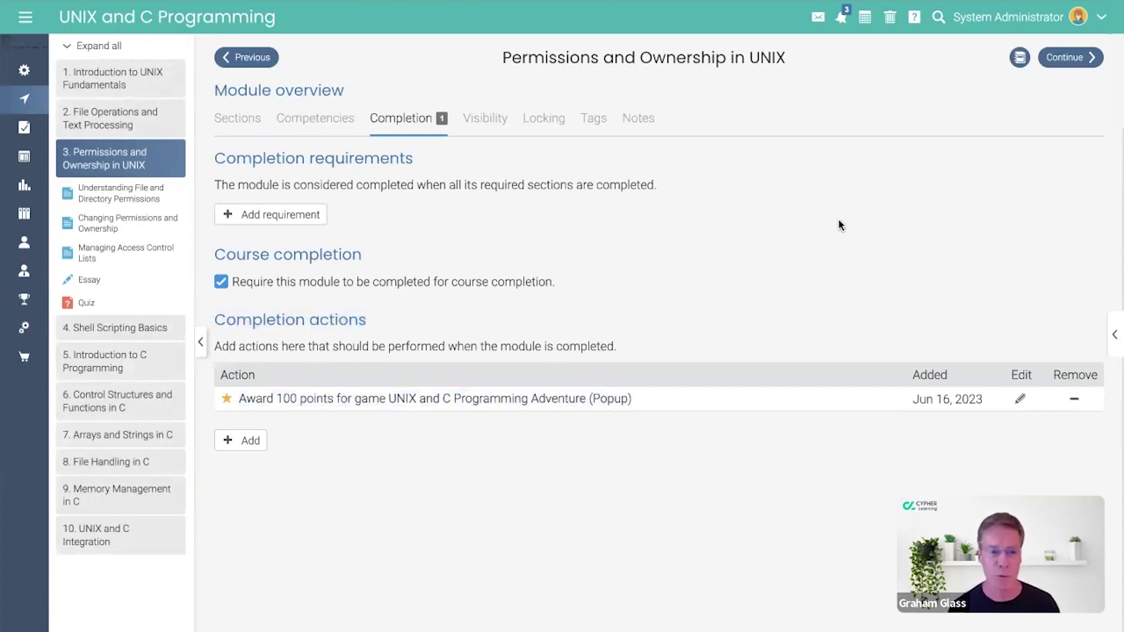